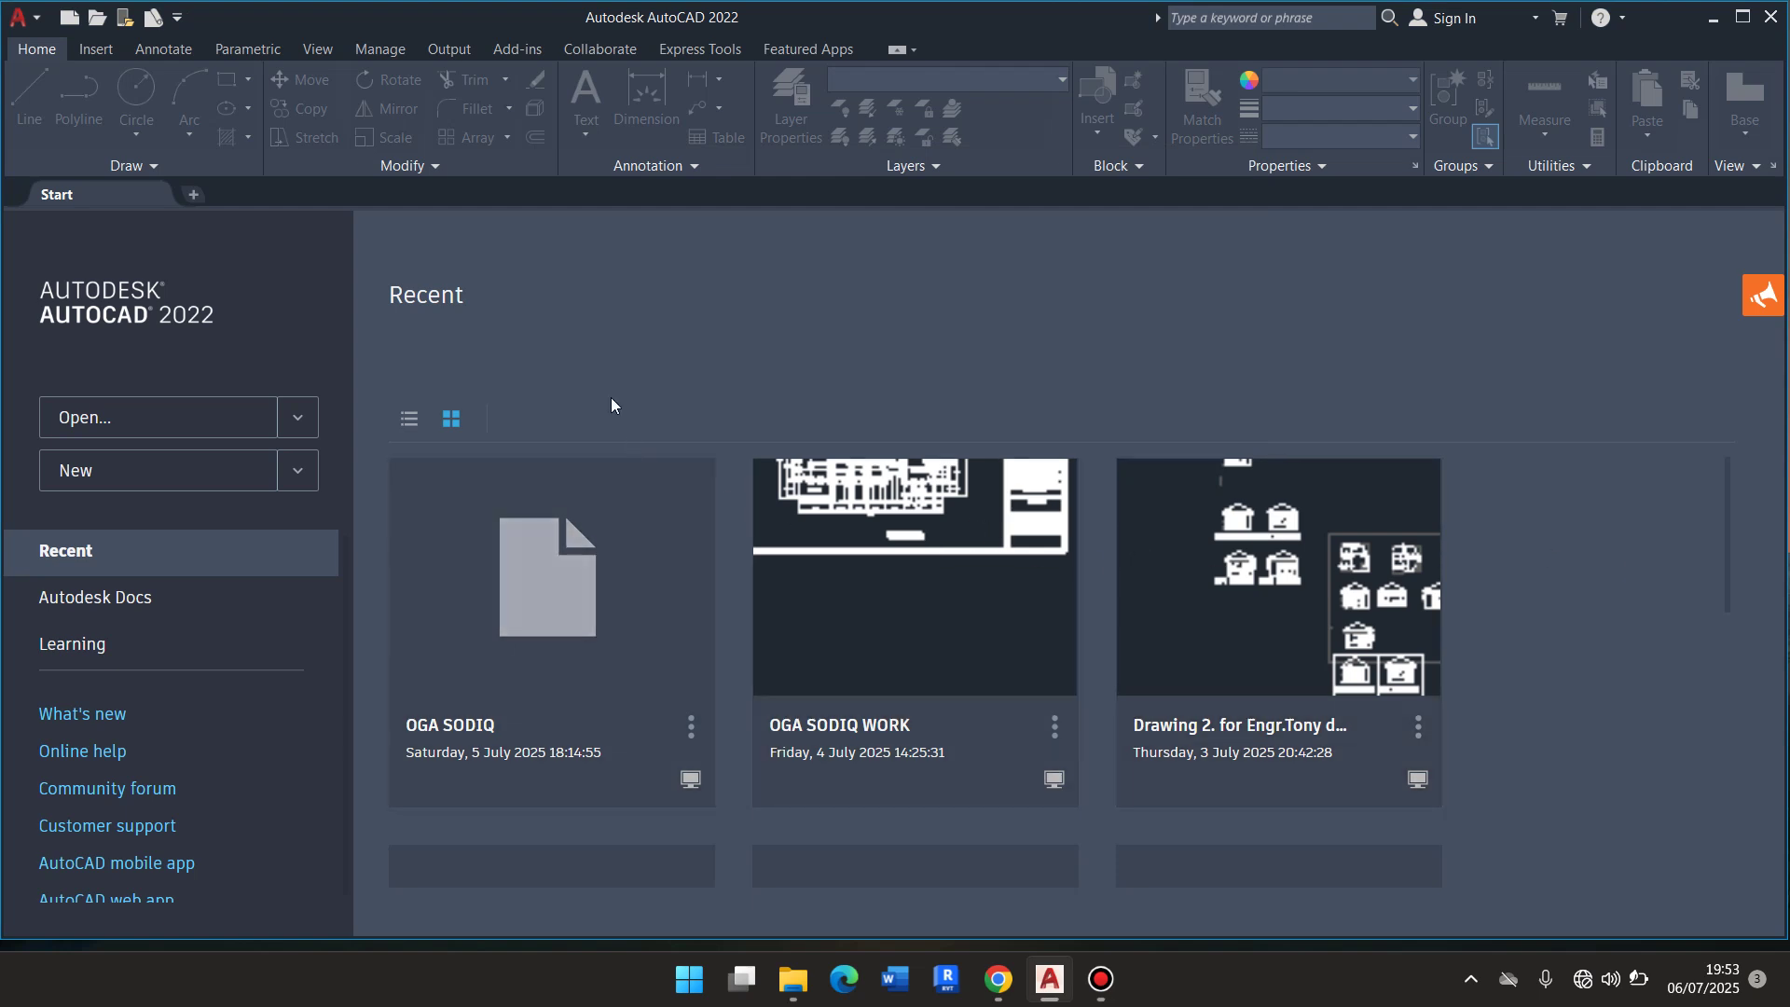
Create a new blank drawing.
click(118, 477)
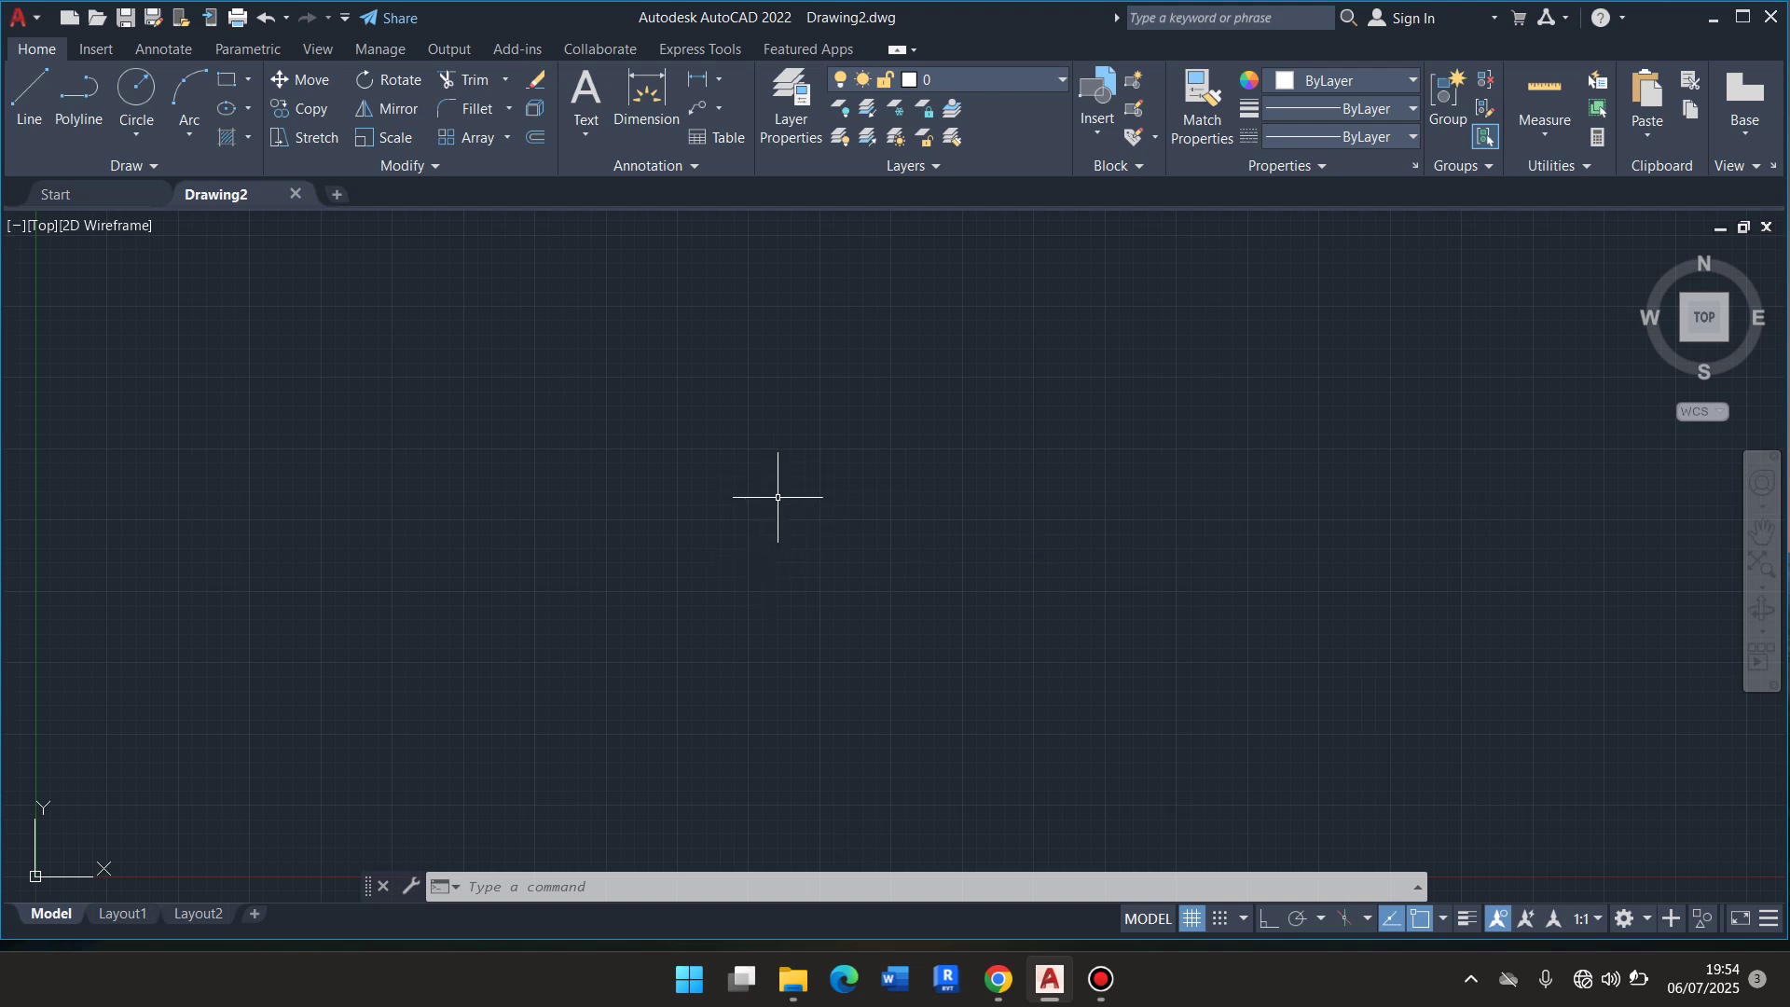
click(29, 93)
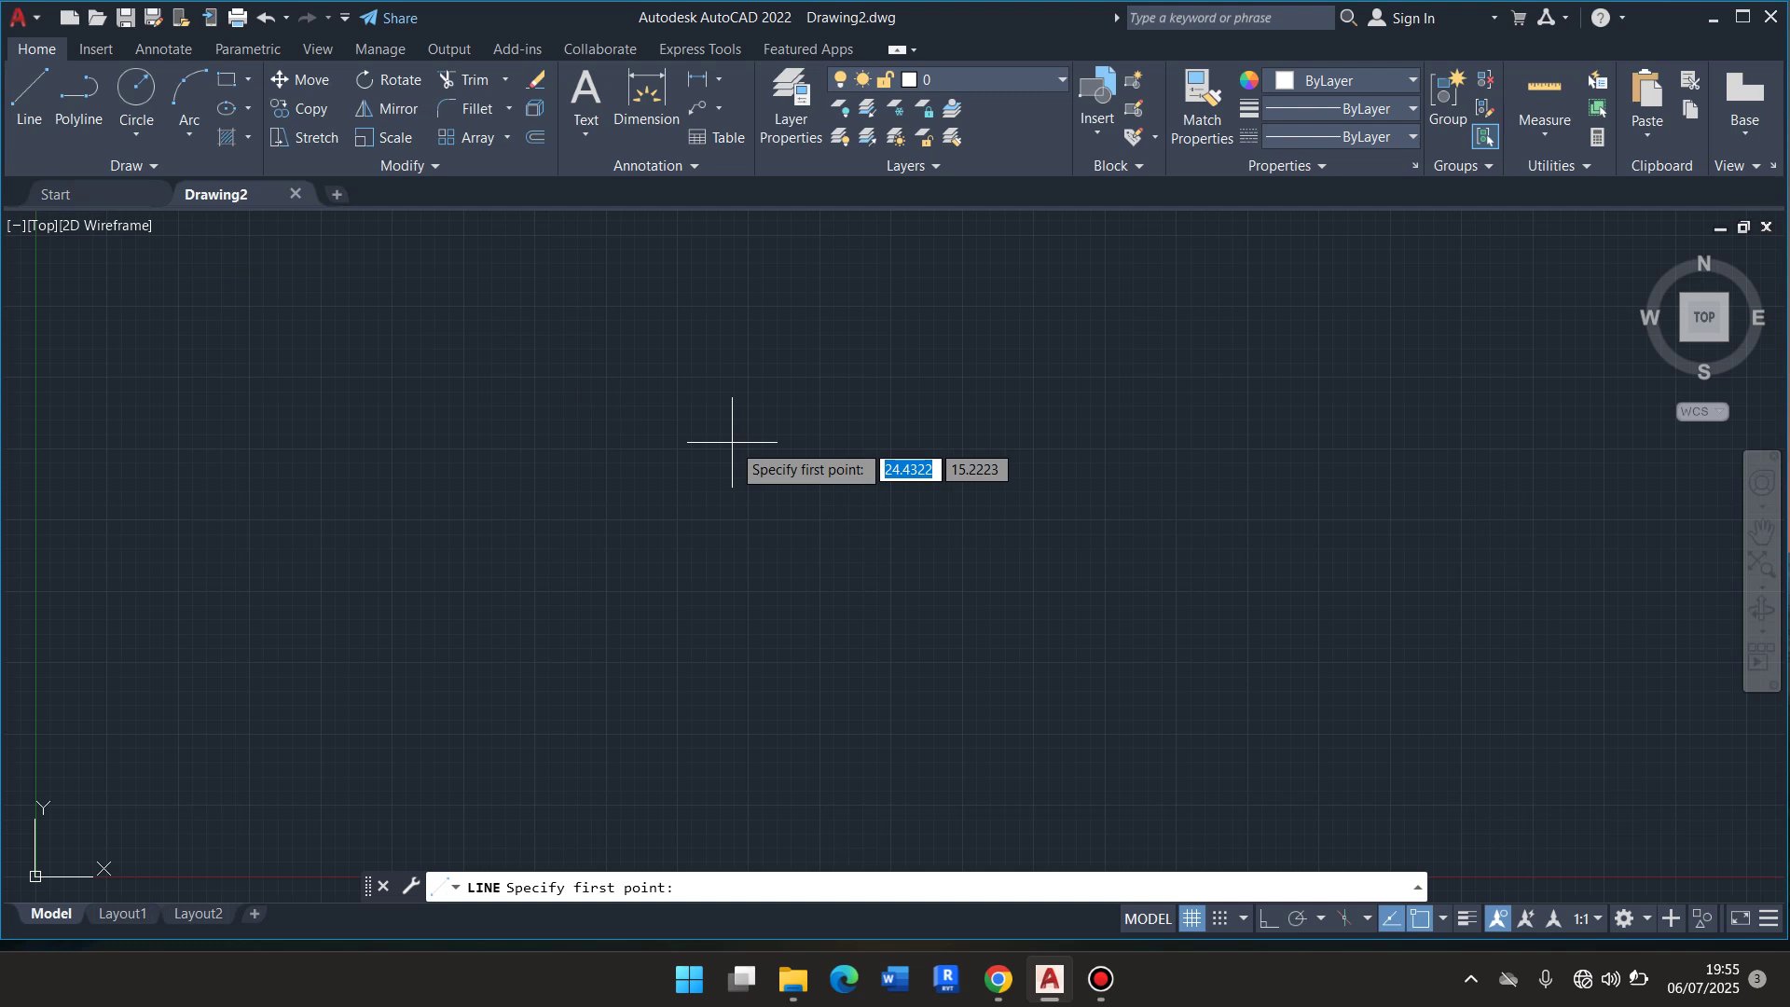
key(Escape)
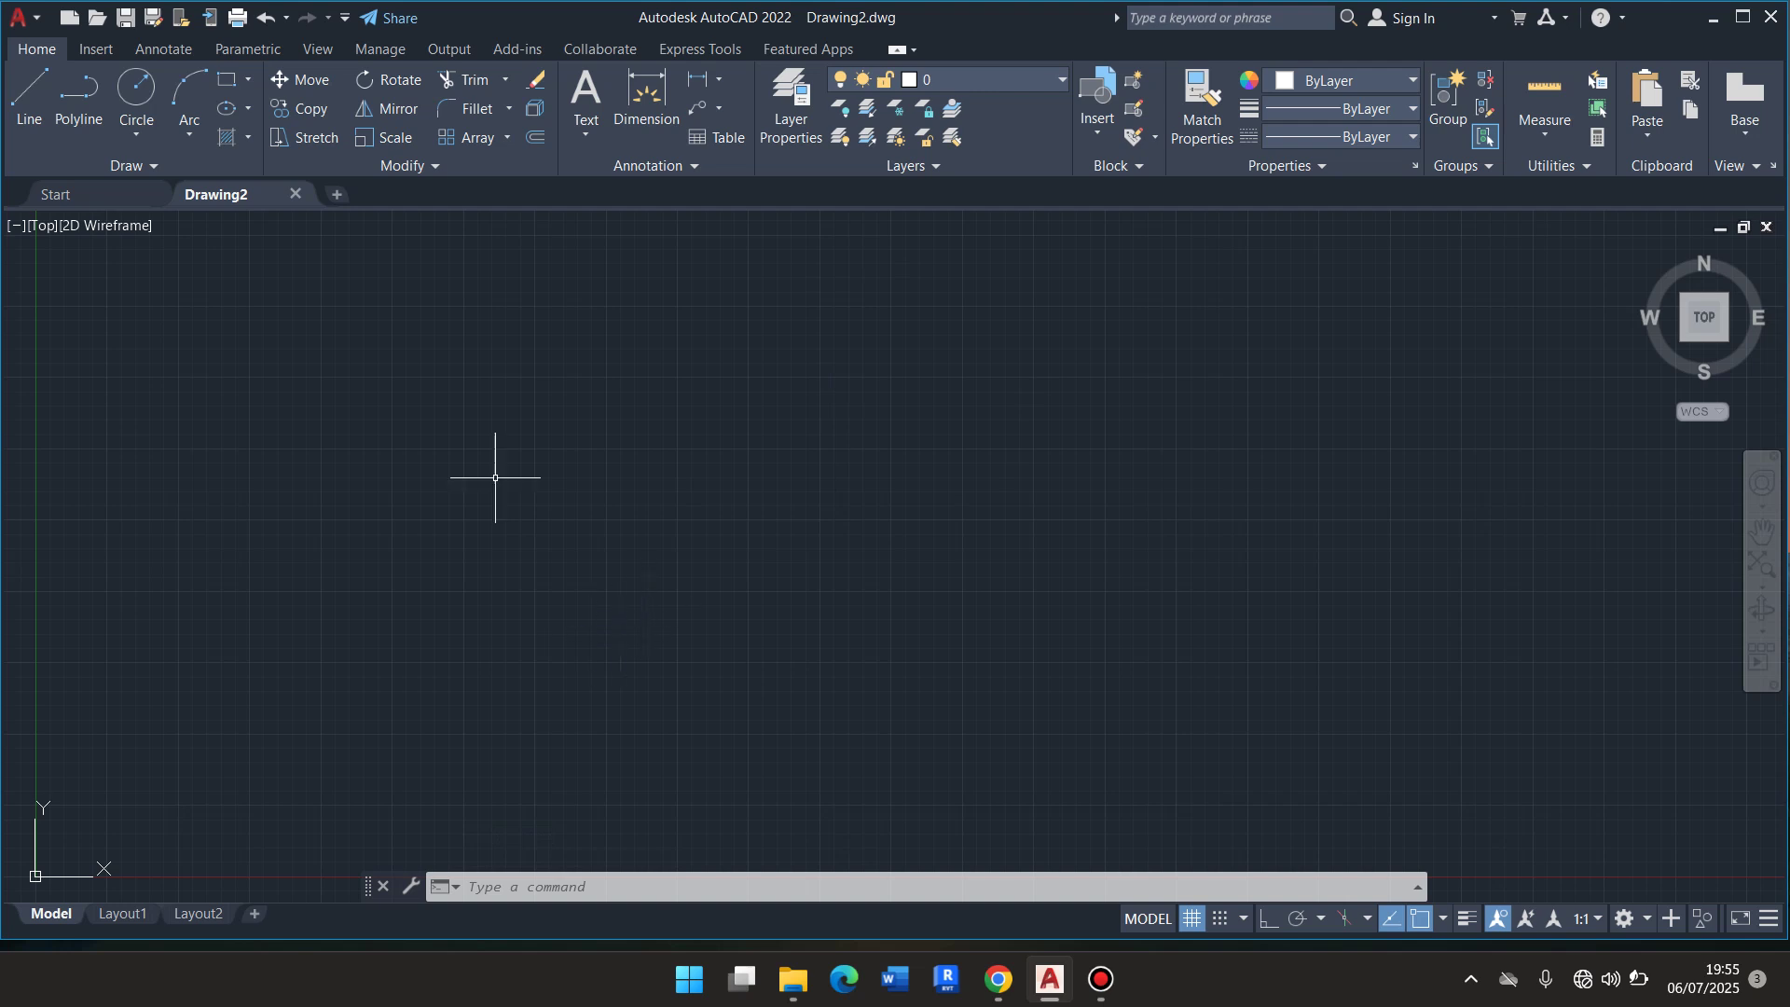
Try drawing a line with Ortho mode on, switch to polar tracking, and abandon the line.
click(38, 100)
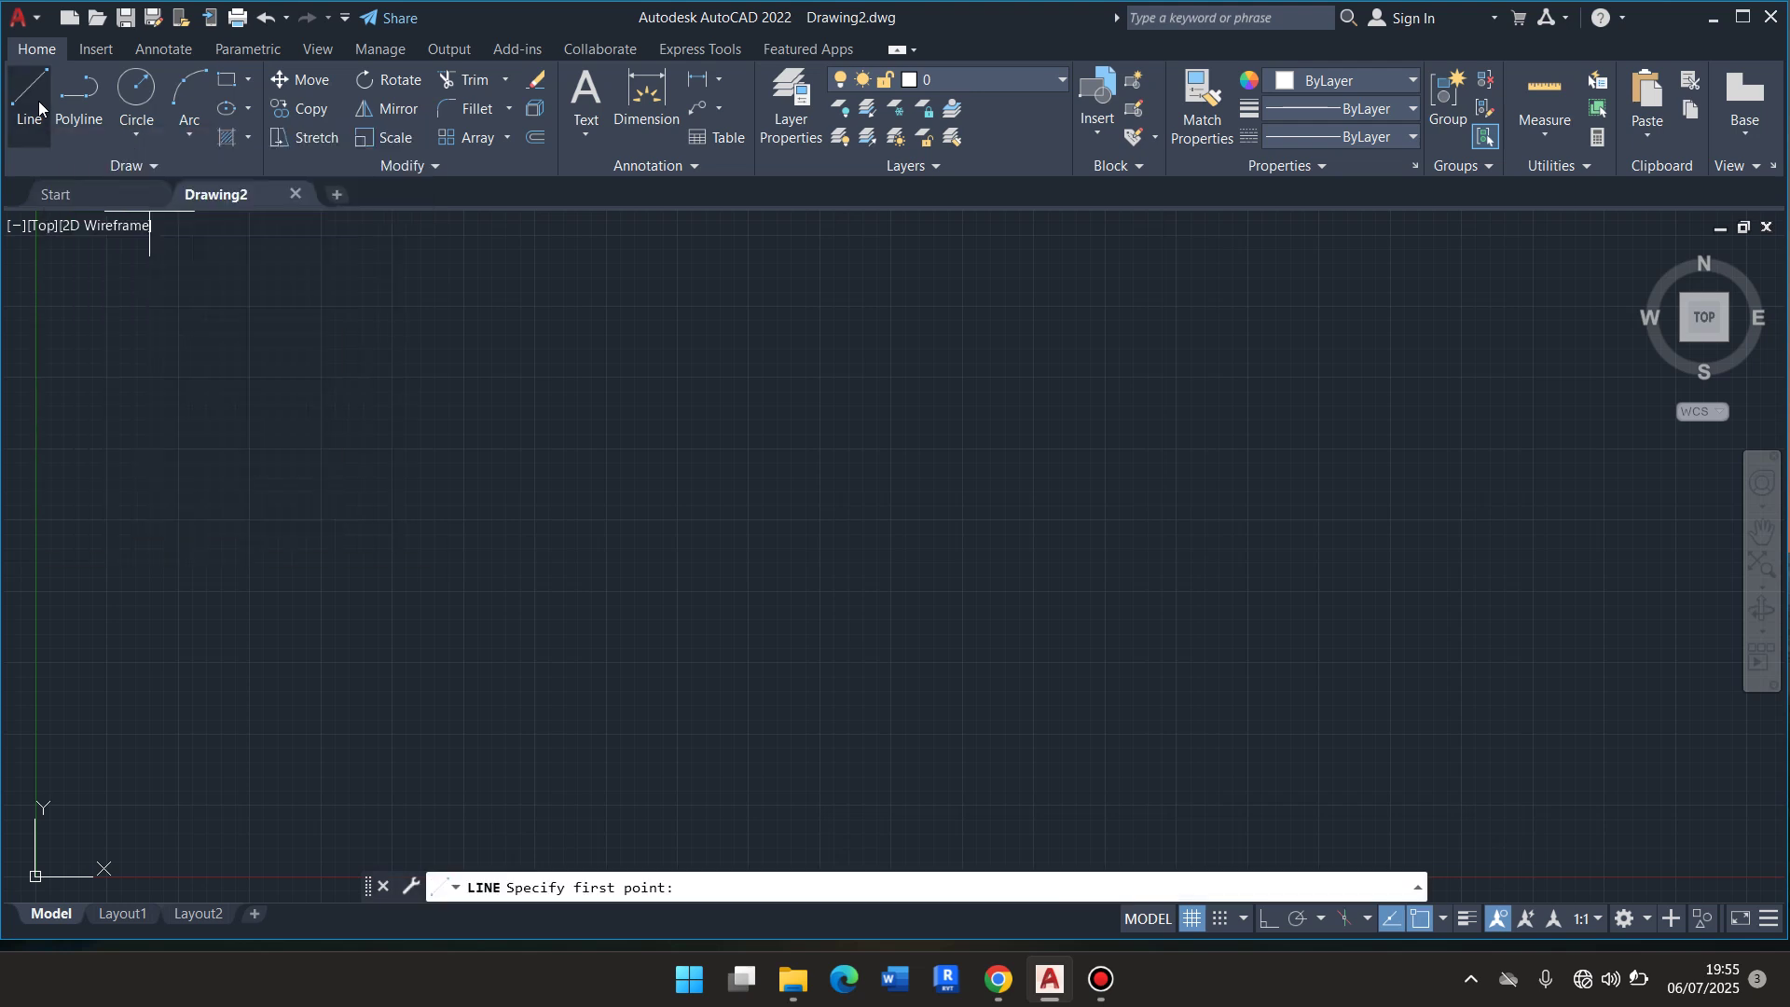
click(537, 517)
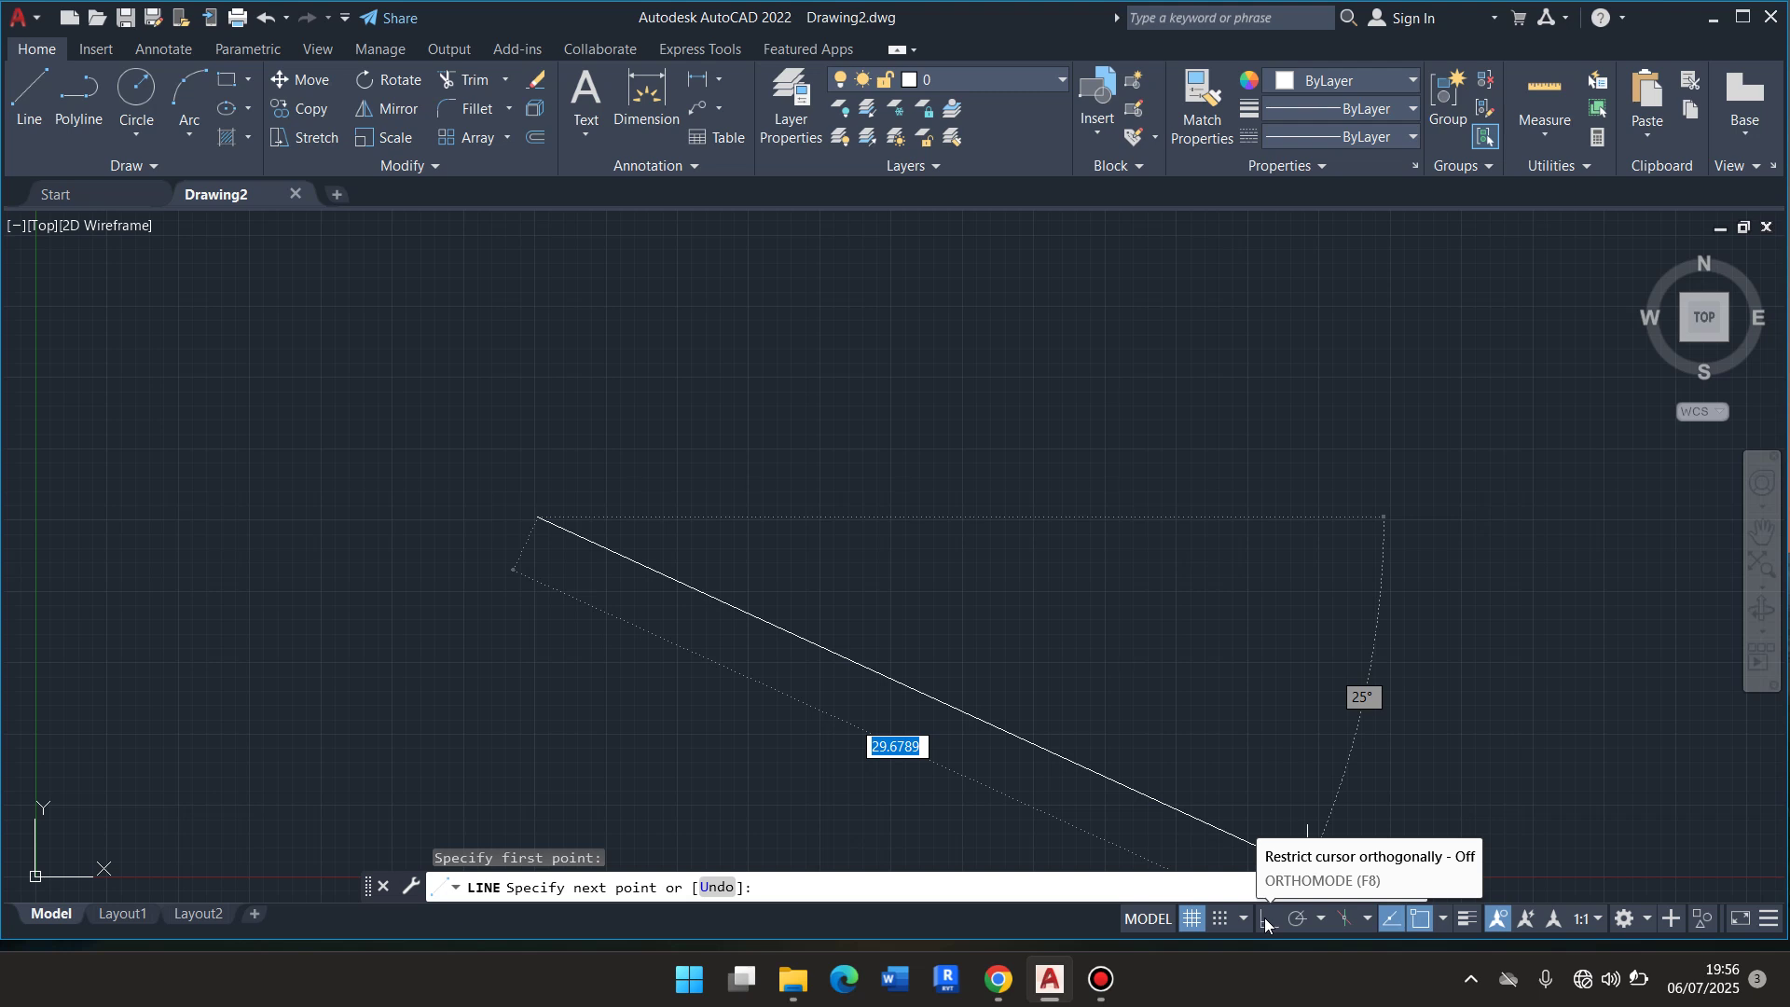
click(1265, 922)
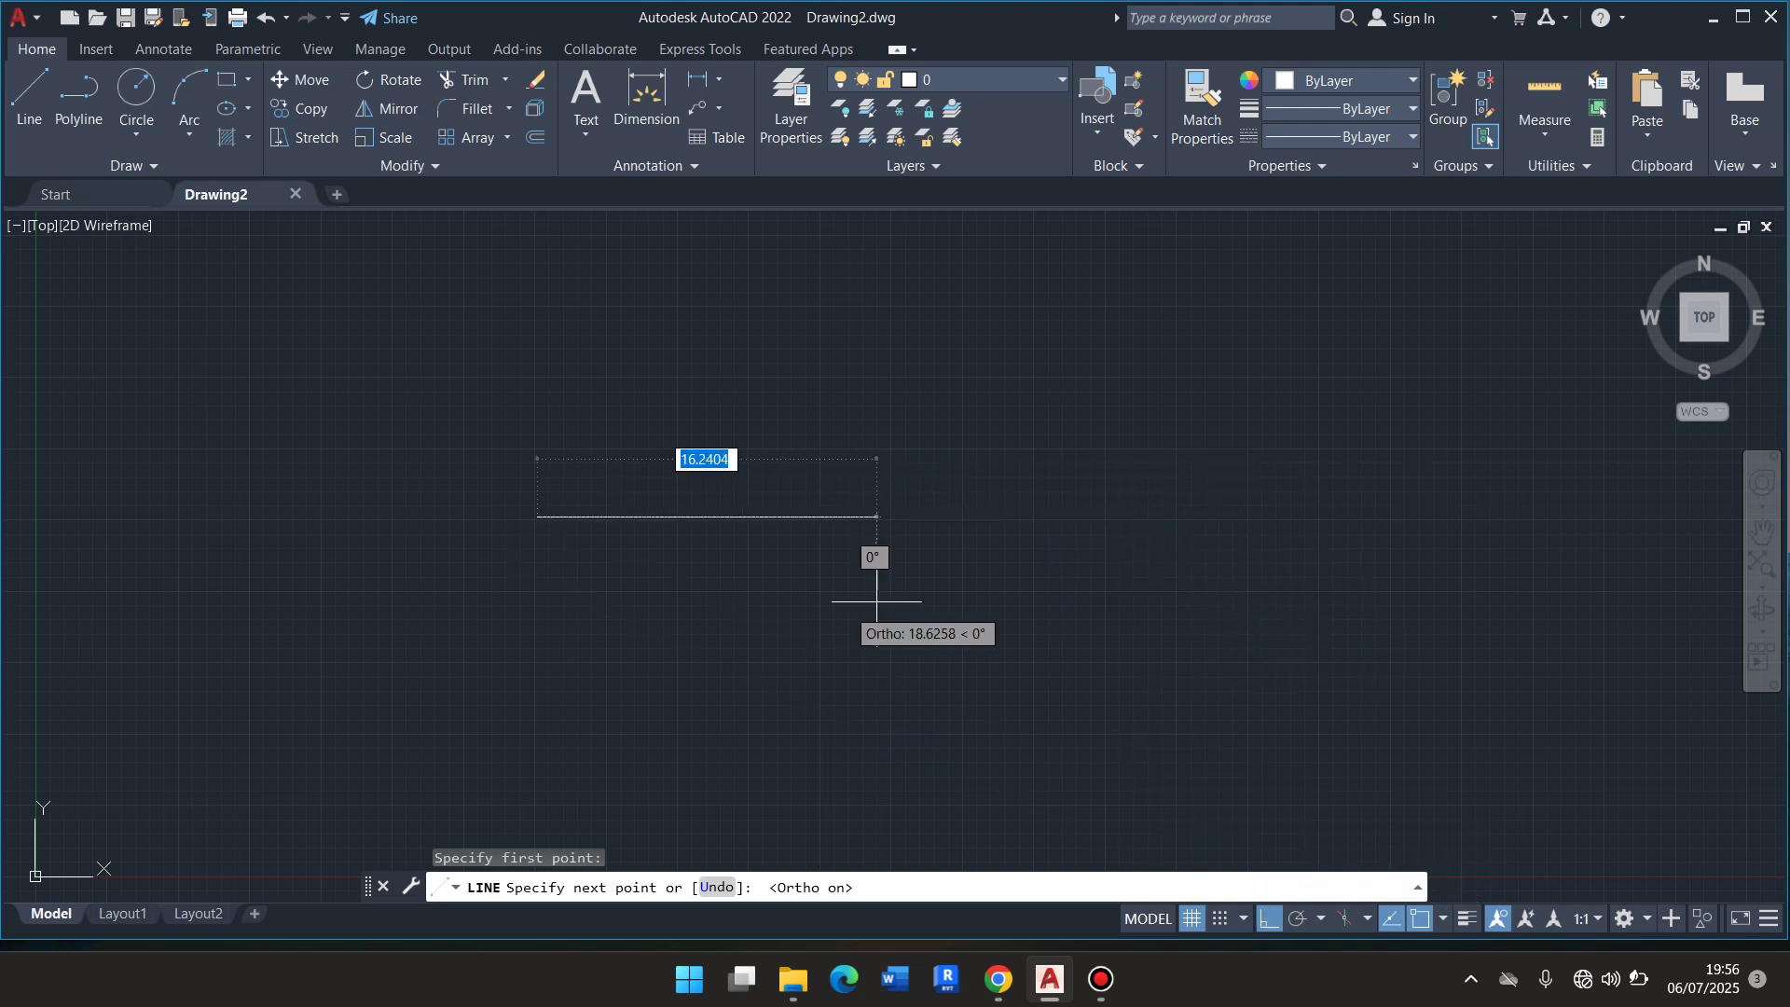
click(366, 597)
text(u)
key(Return)
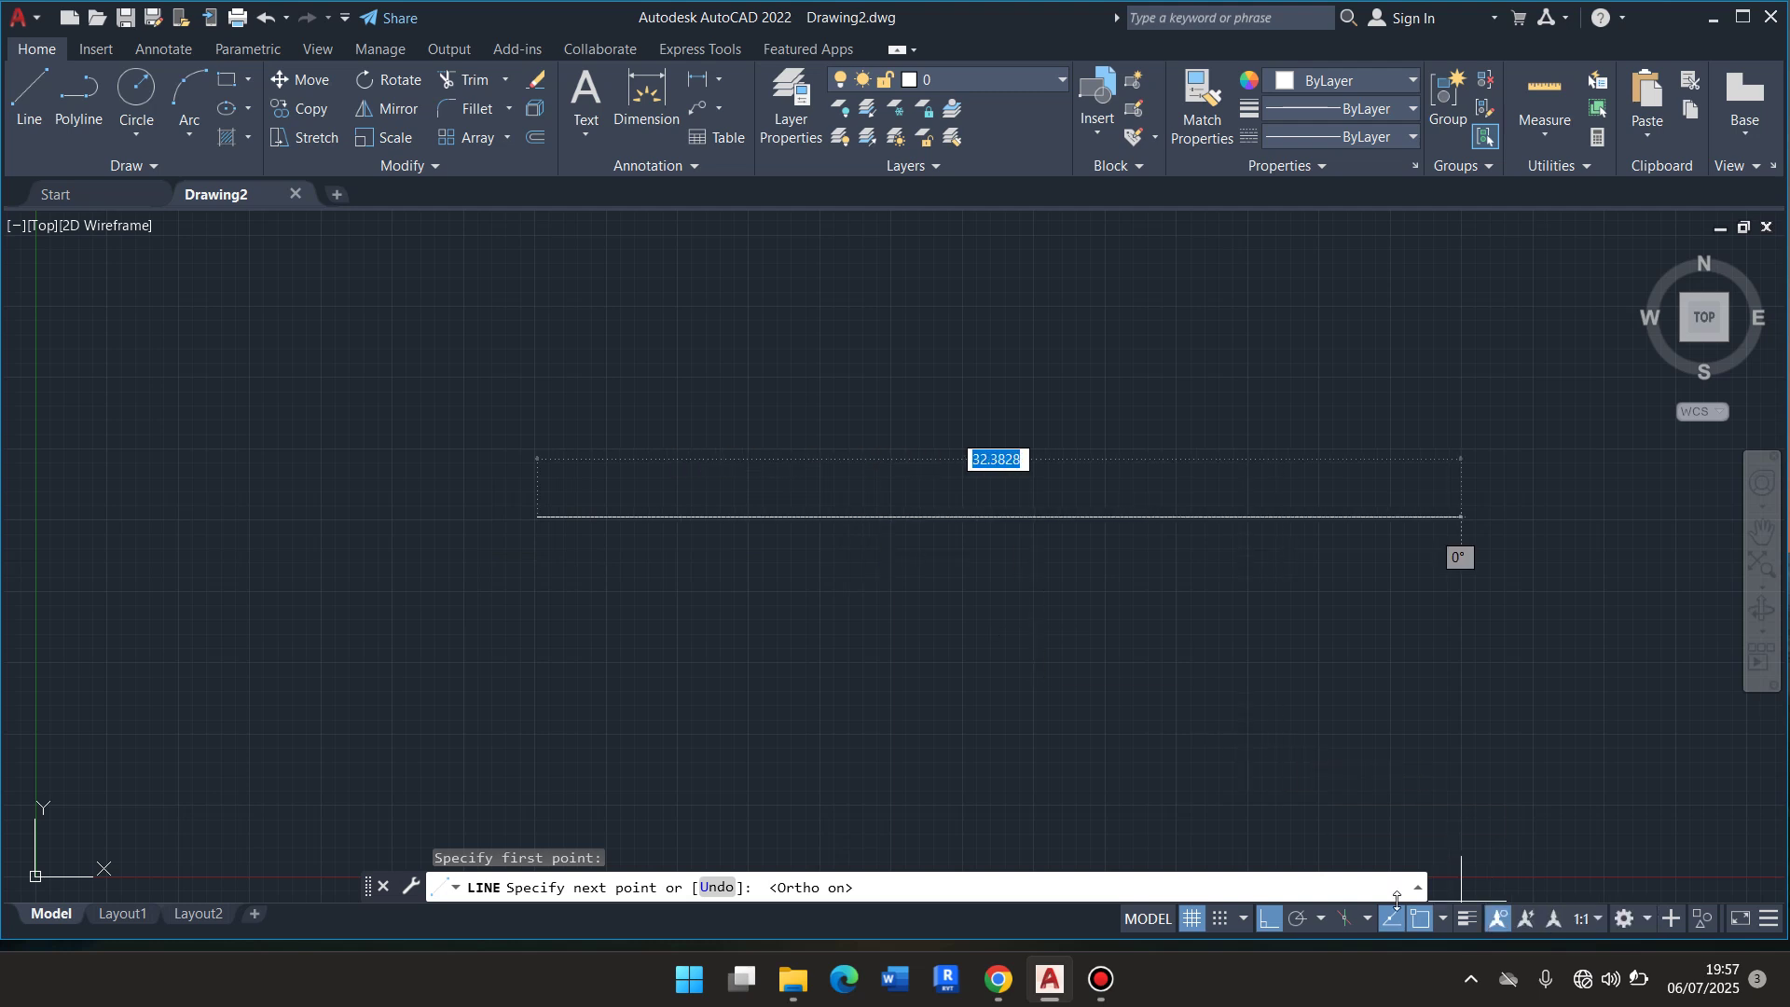
click(1300, 919)
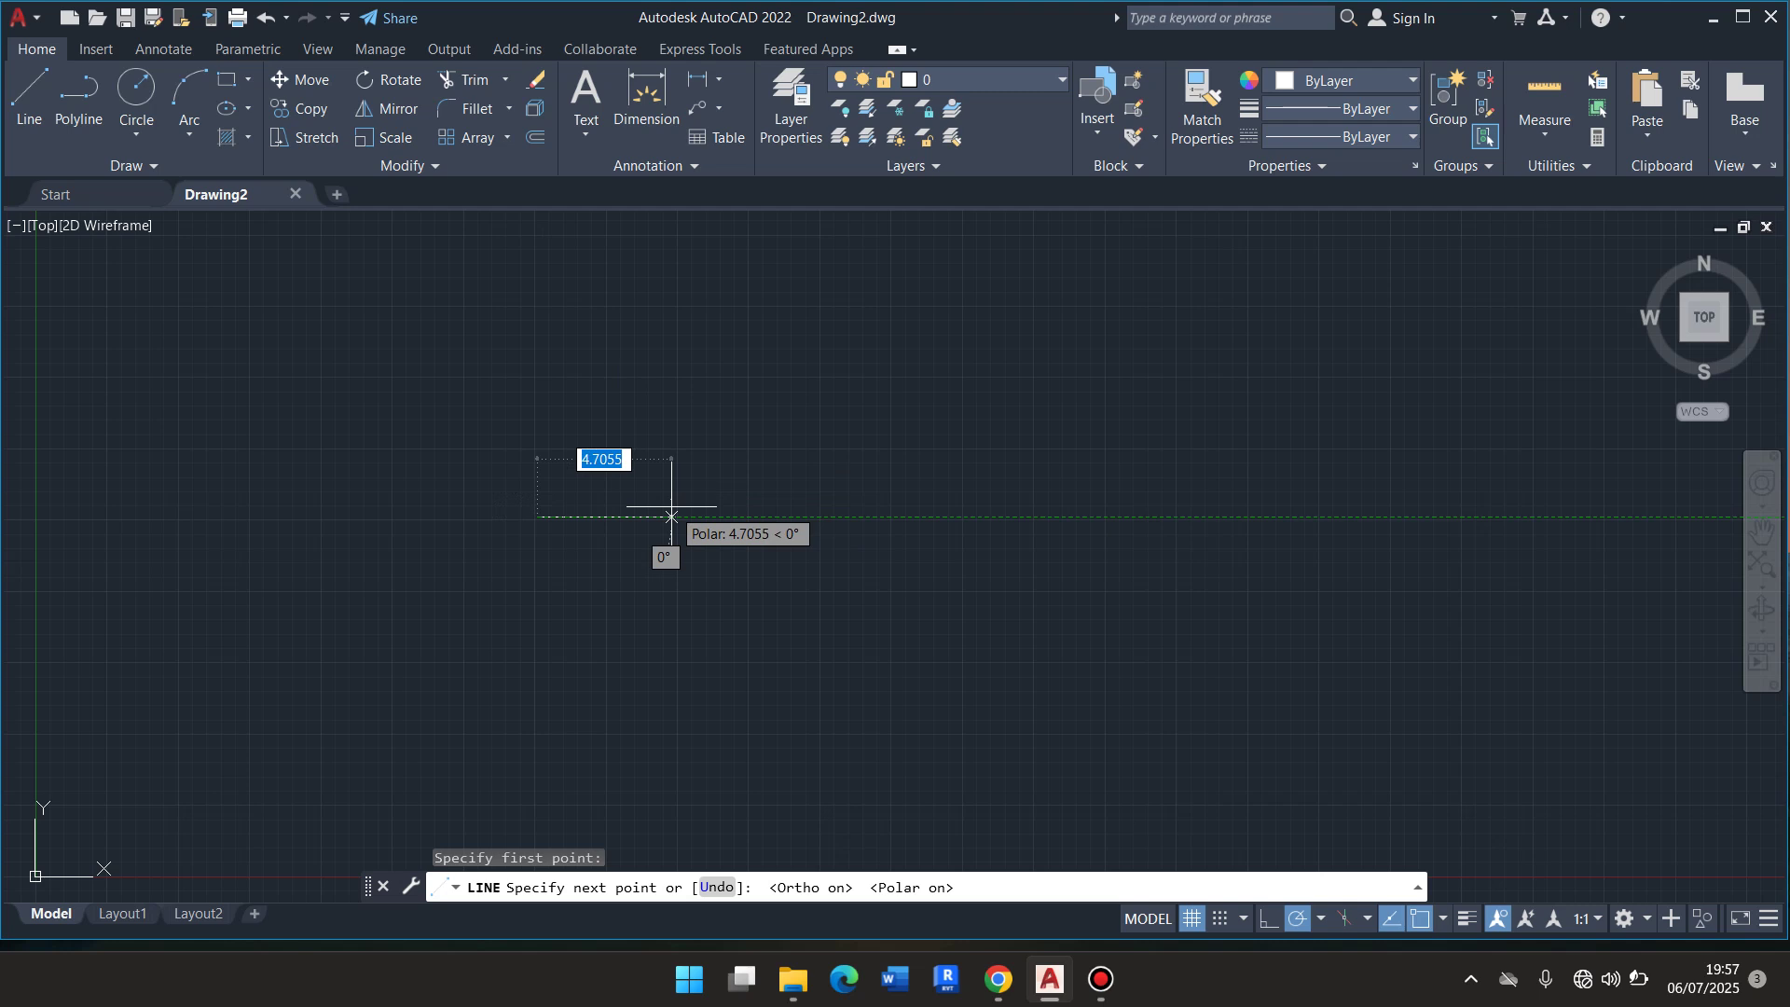
key(Escape)
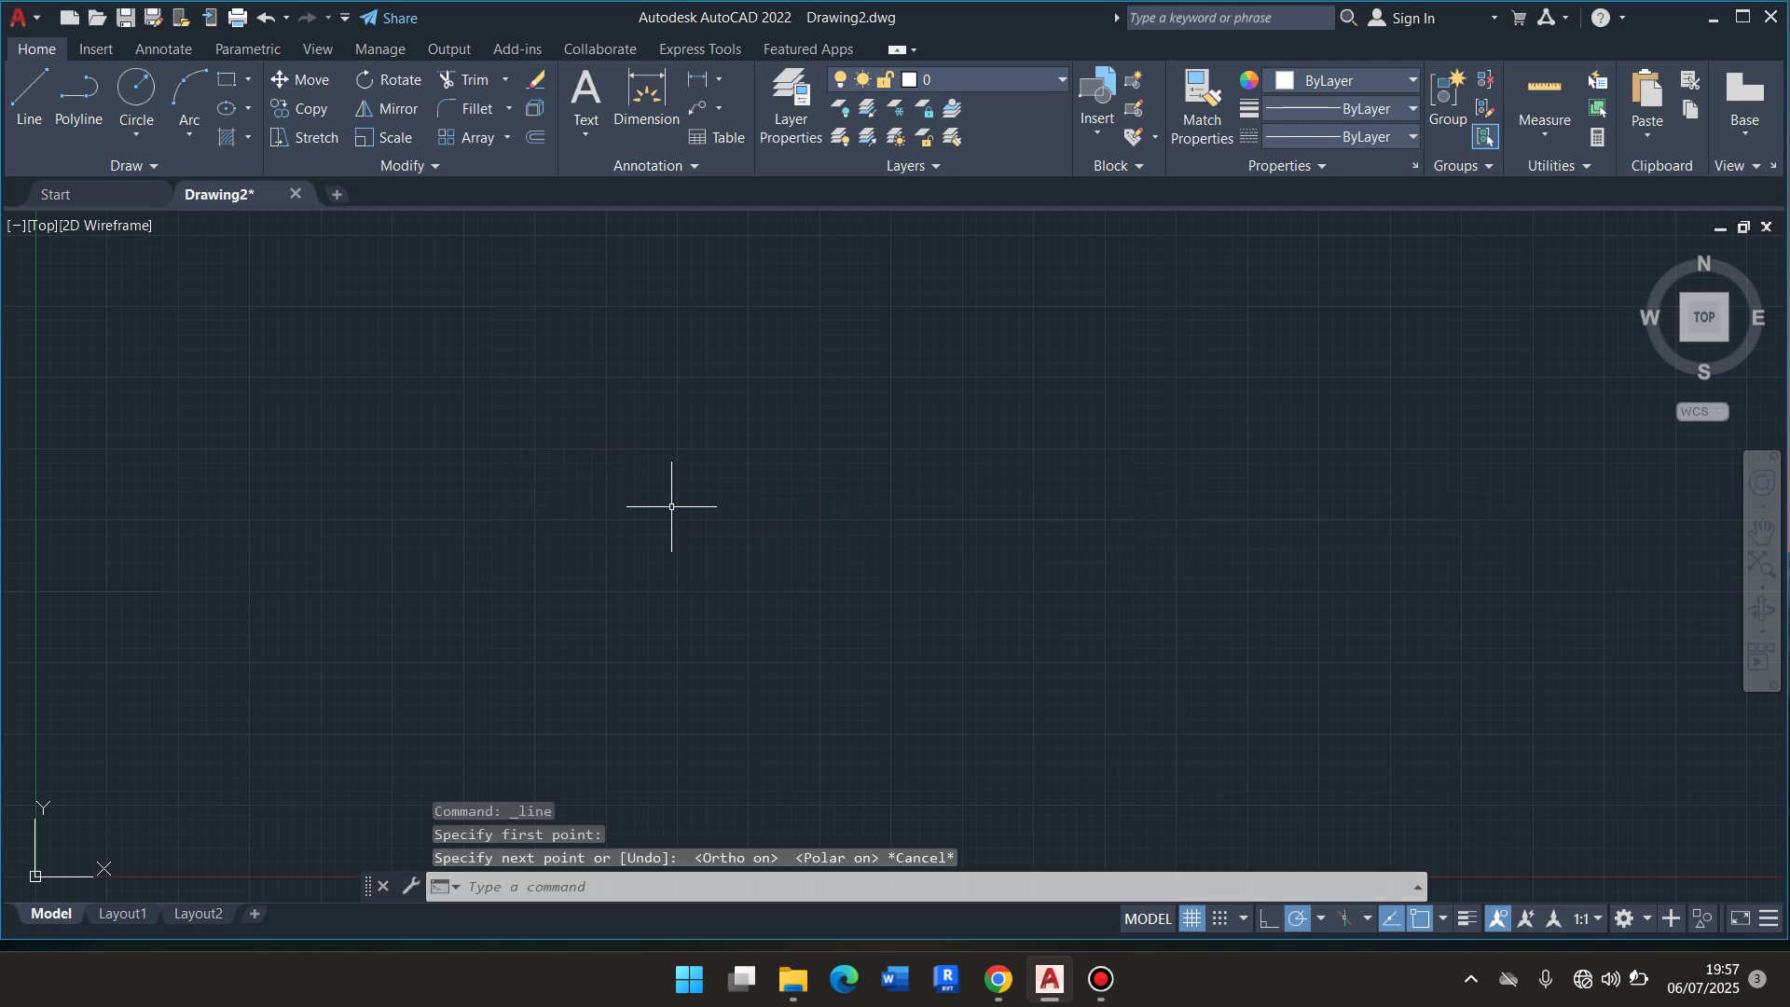
Change the polar tracking increment angle in the drafting settings.
right_click(1300, 921)
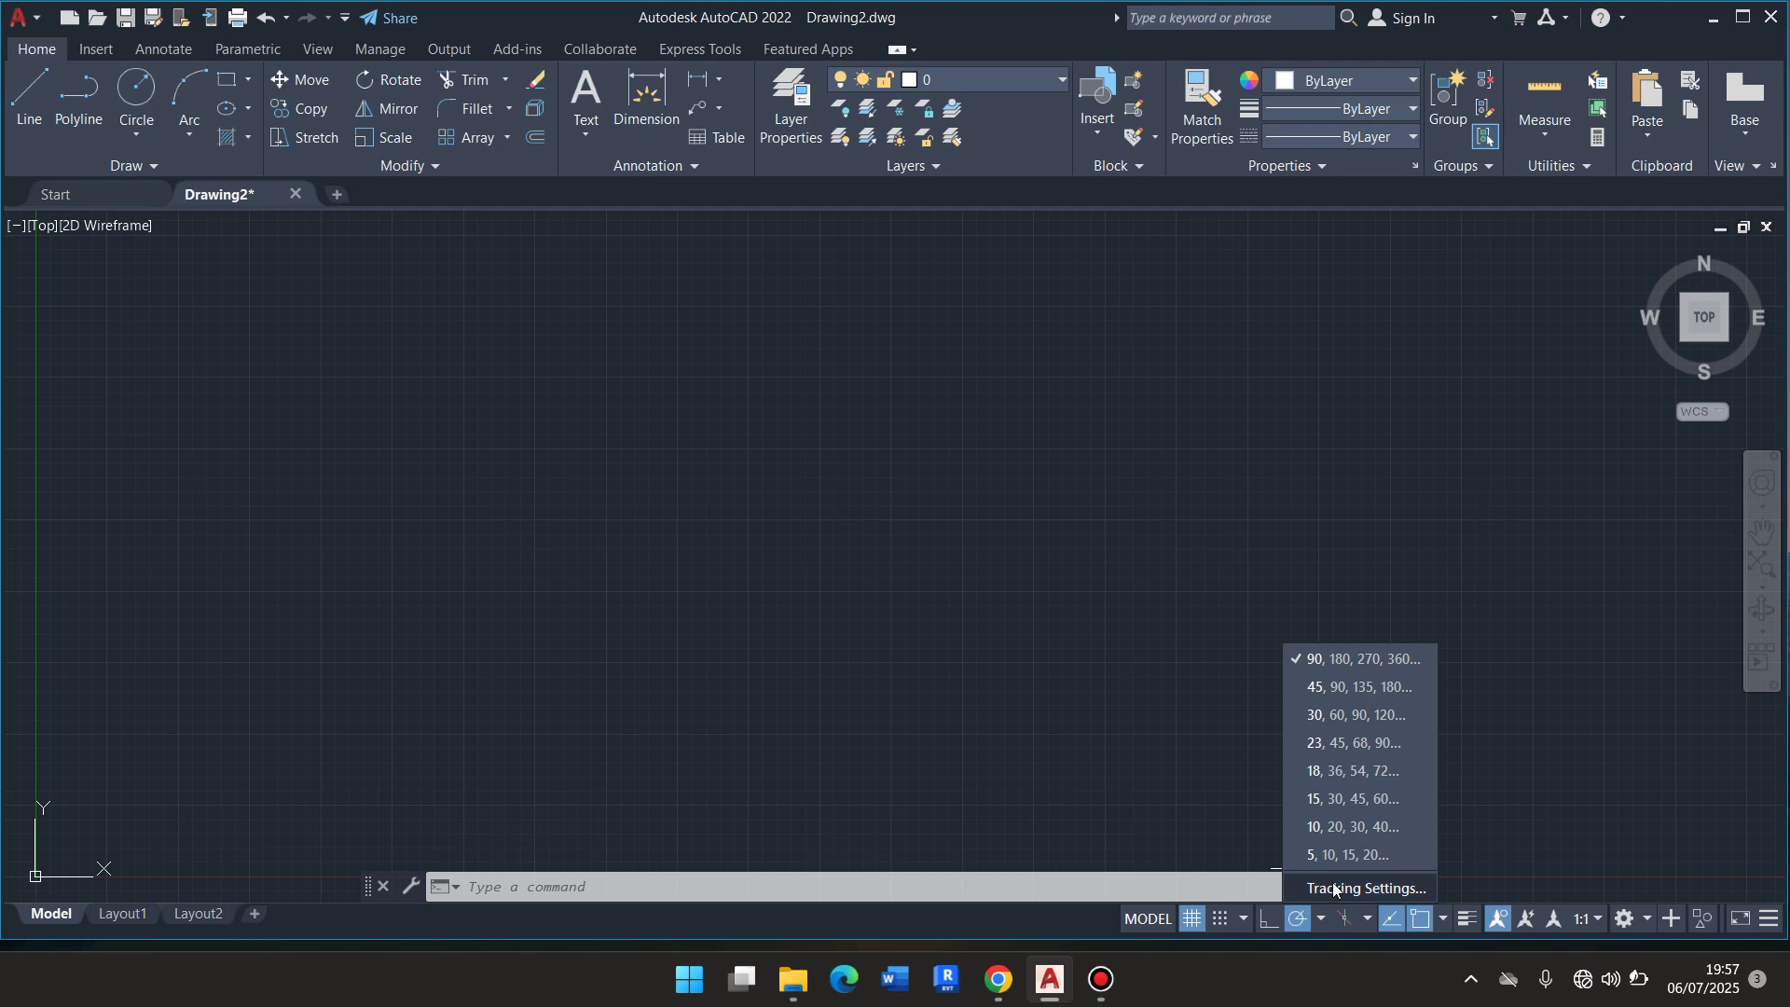
click(1333, 889)
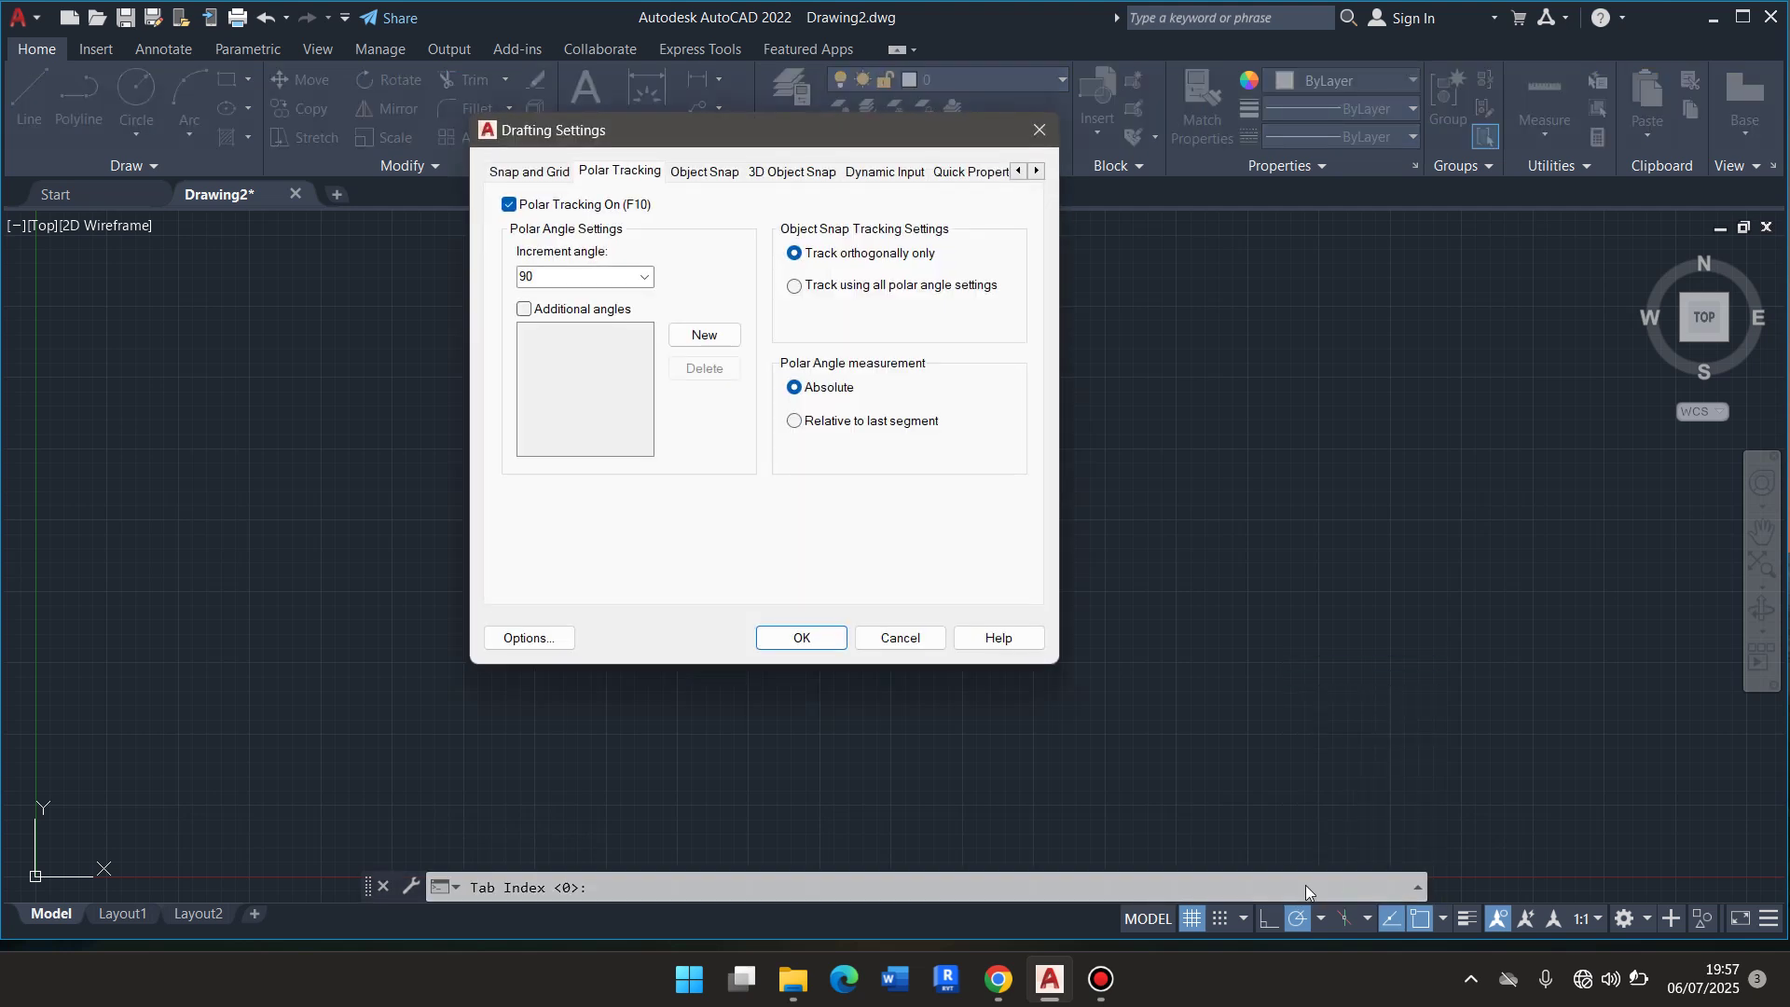
click(645, 278)
click(562, 314)
click(553, 275)
text(0)
click(801, 638)
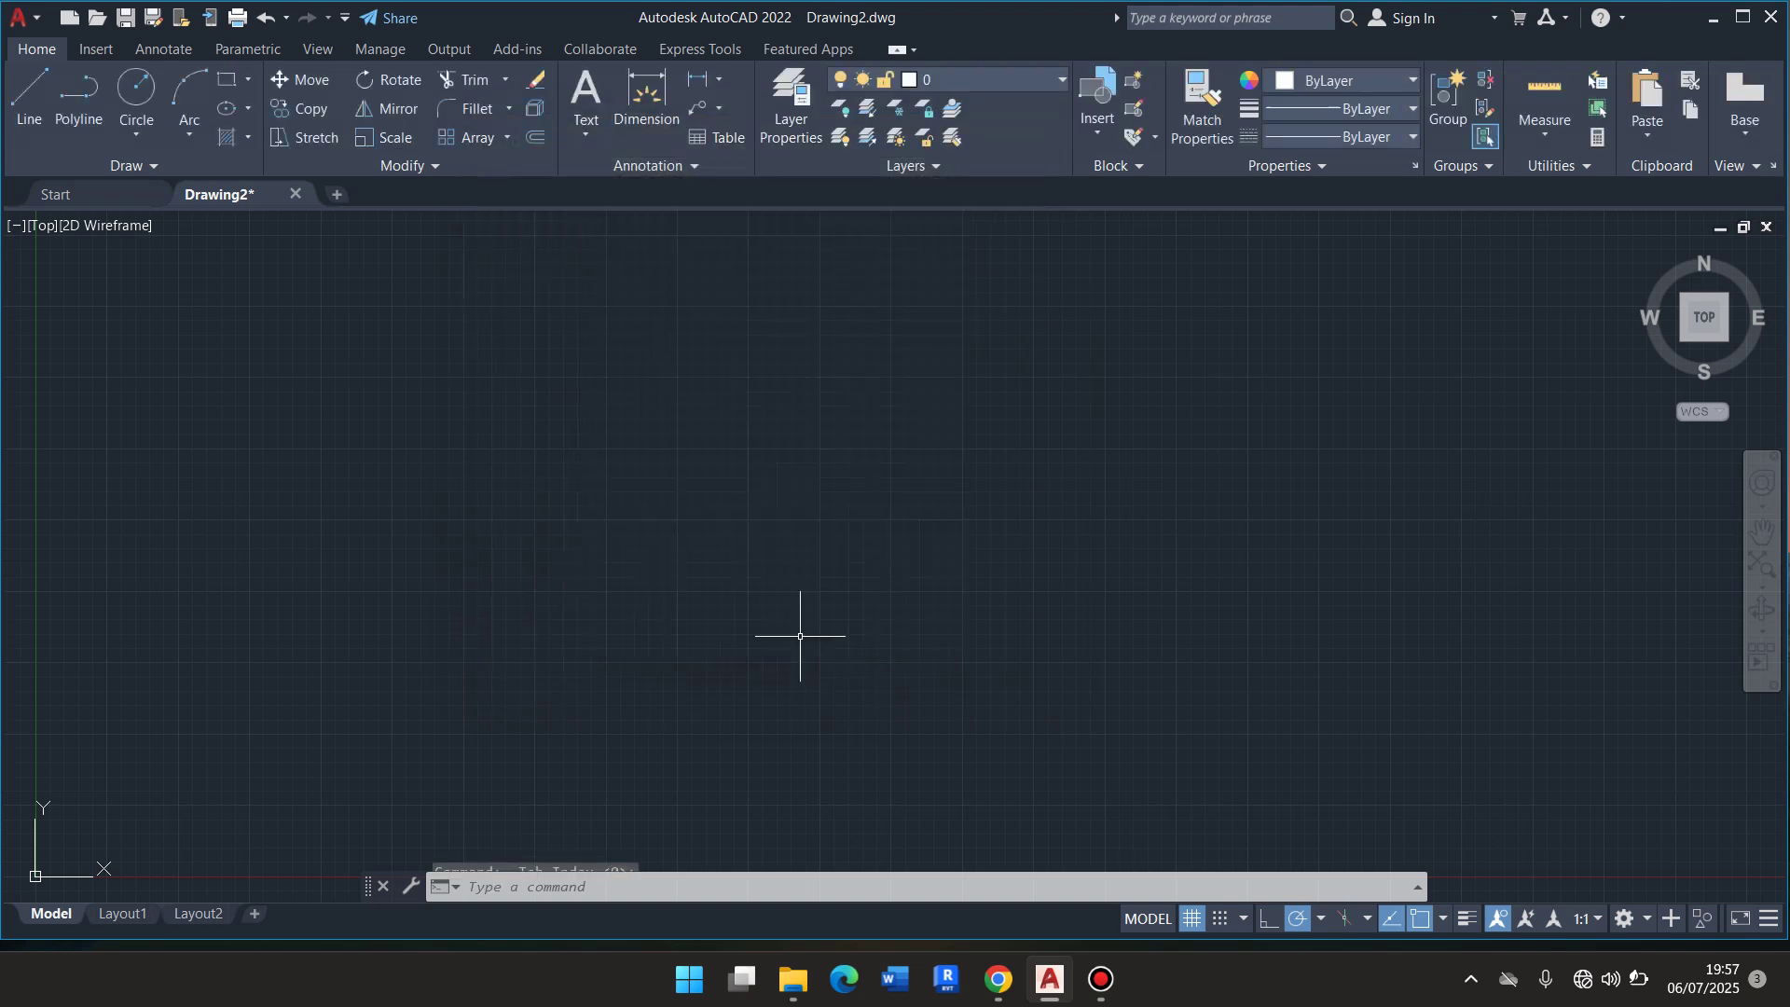
Try drawing a line that follows the polar tracking angles.
click(29, 93)
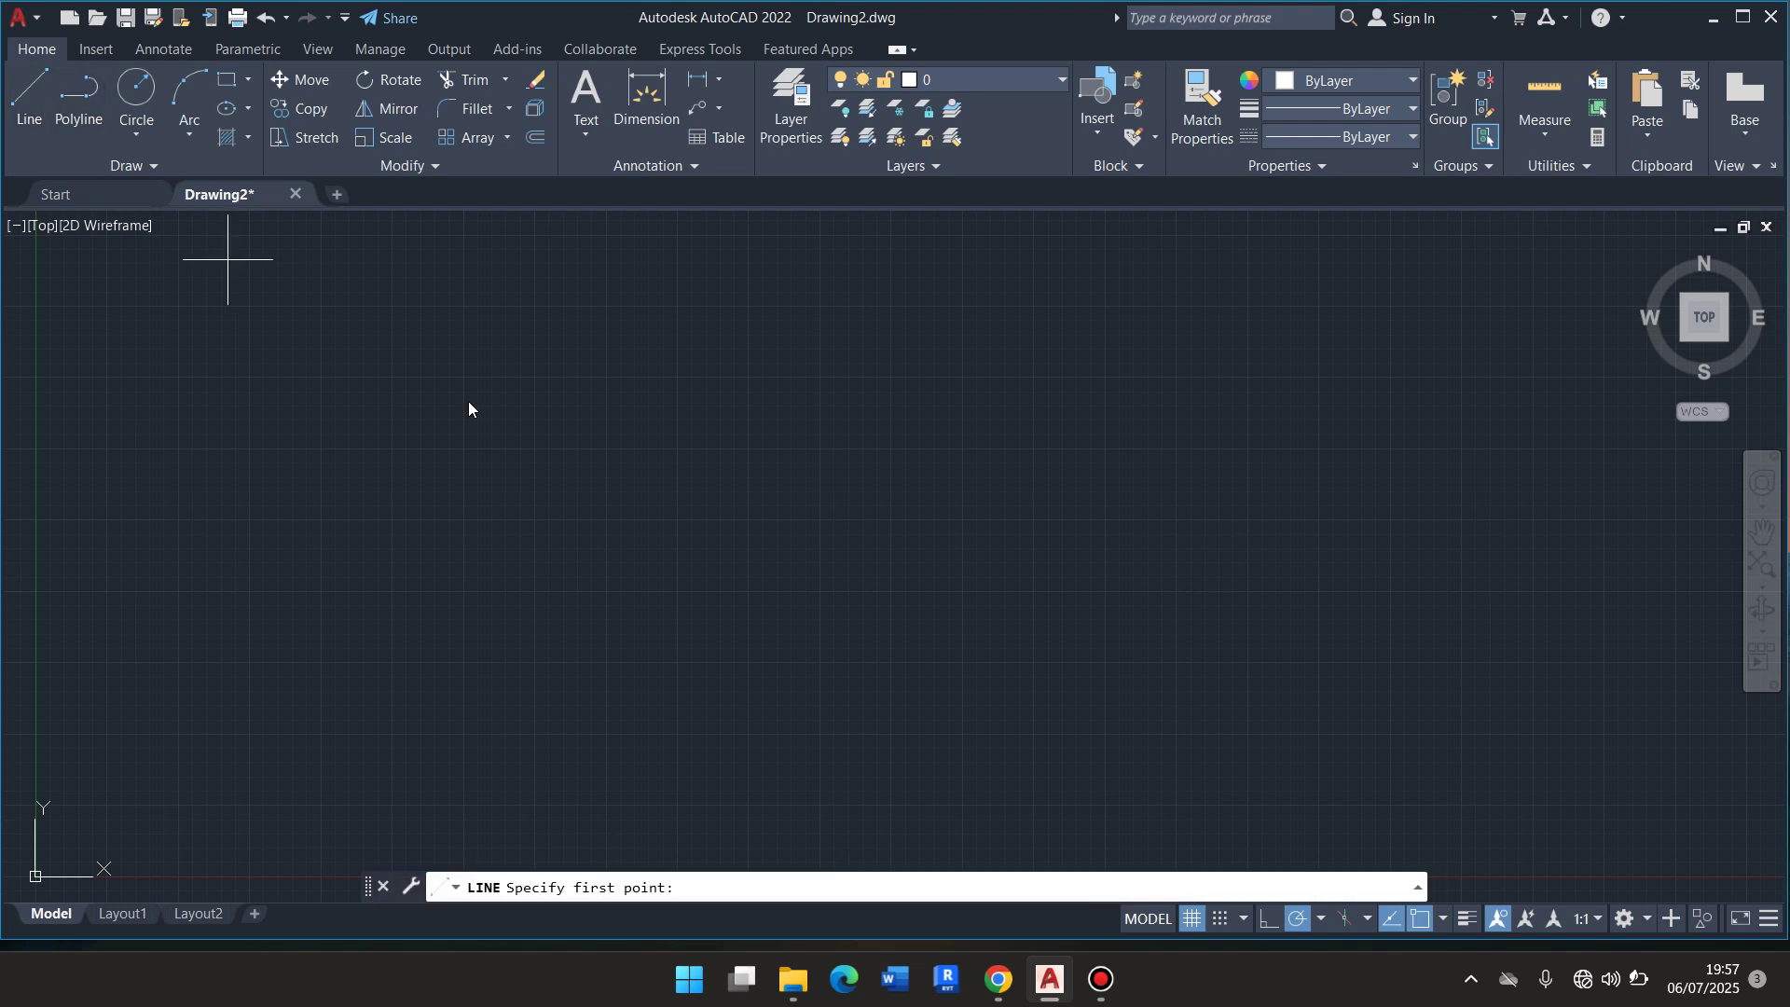
click(610, 519)
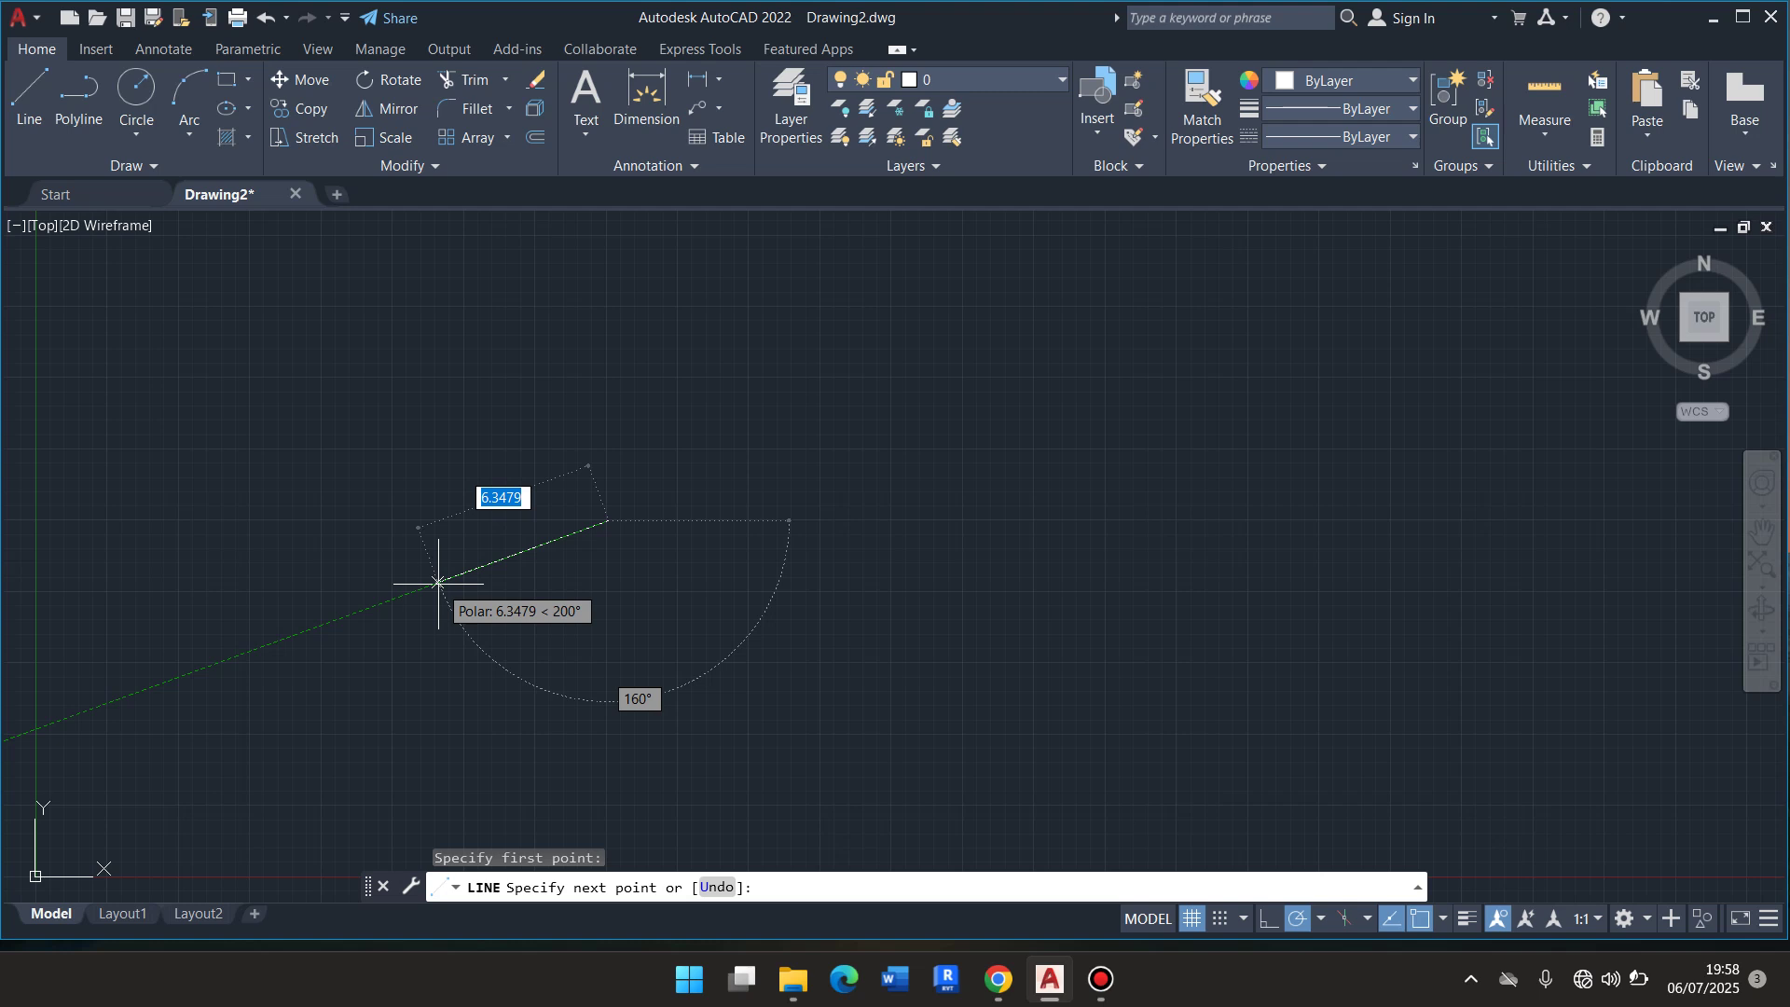
key(Escape)
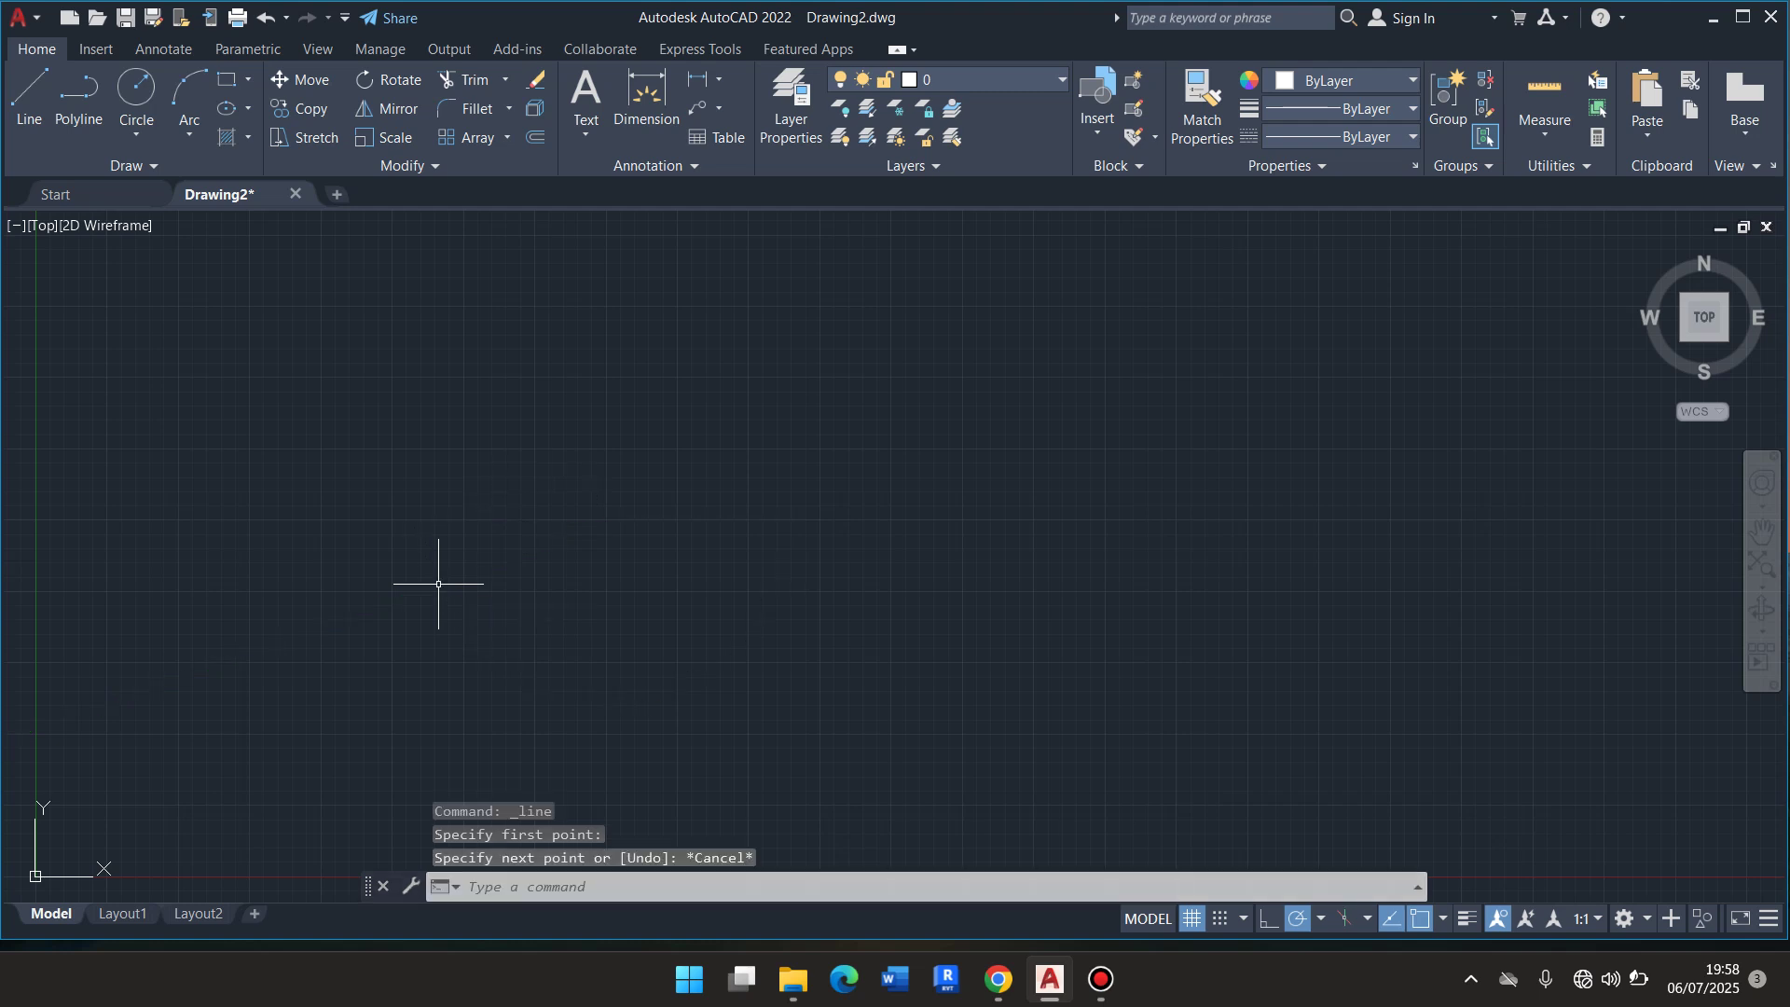
Turn on Ortho mode and try it on the preview of a horizontal line.
click(1270, 920)
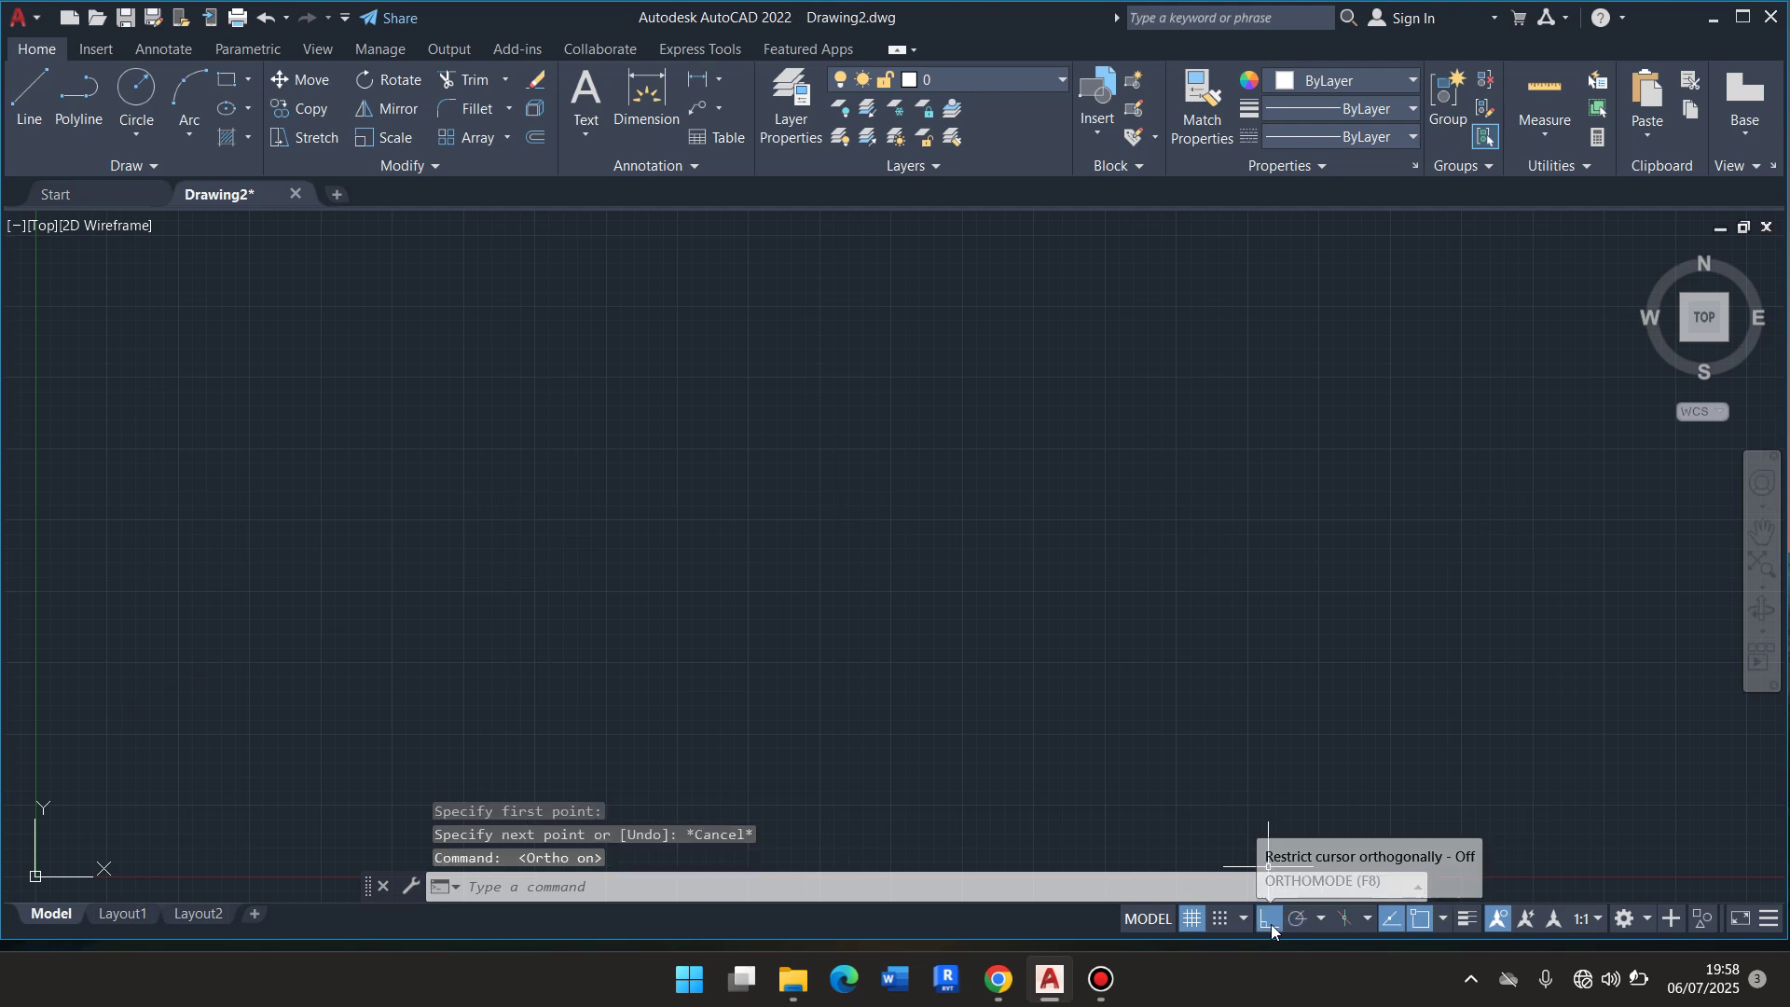
click(29, 93)
click(538, 493)
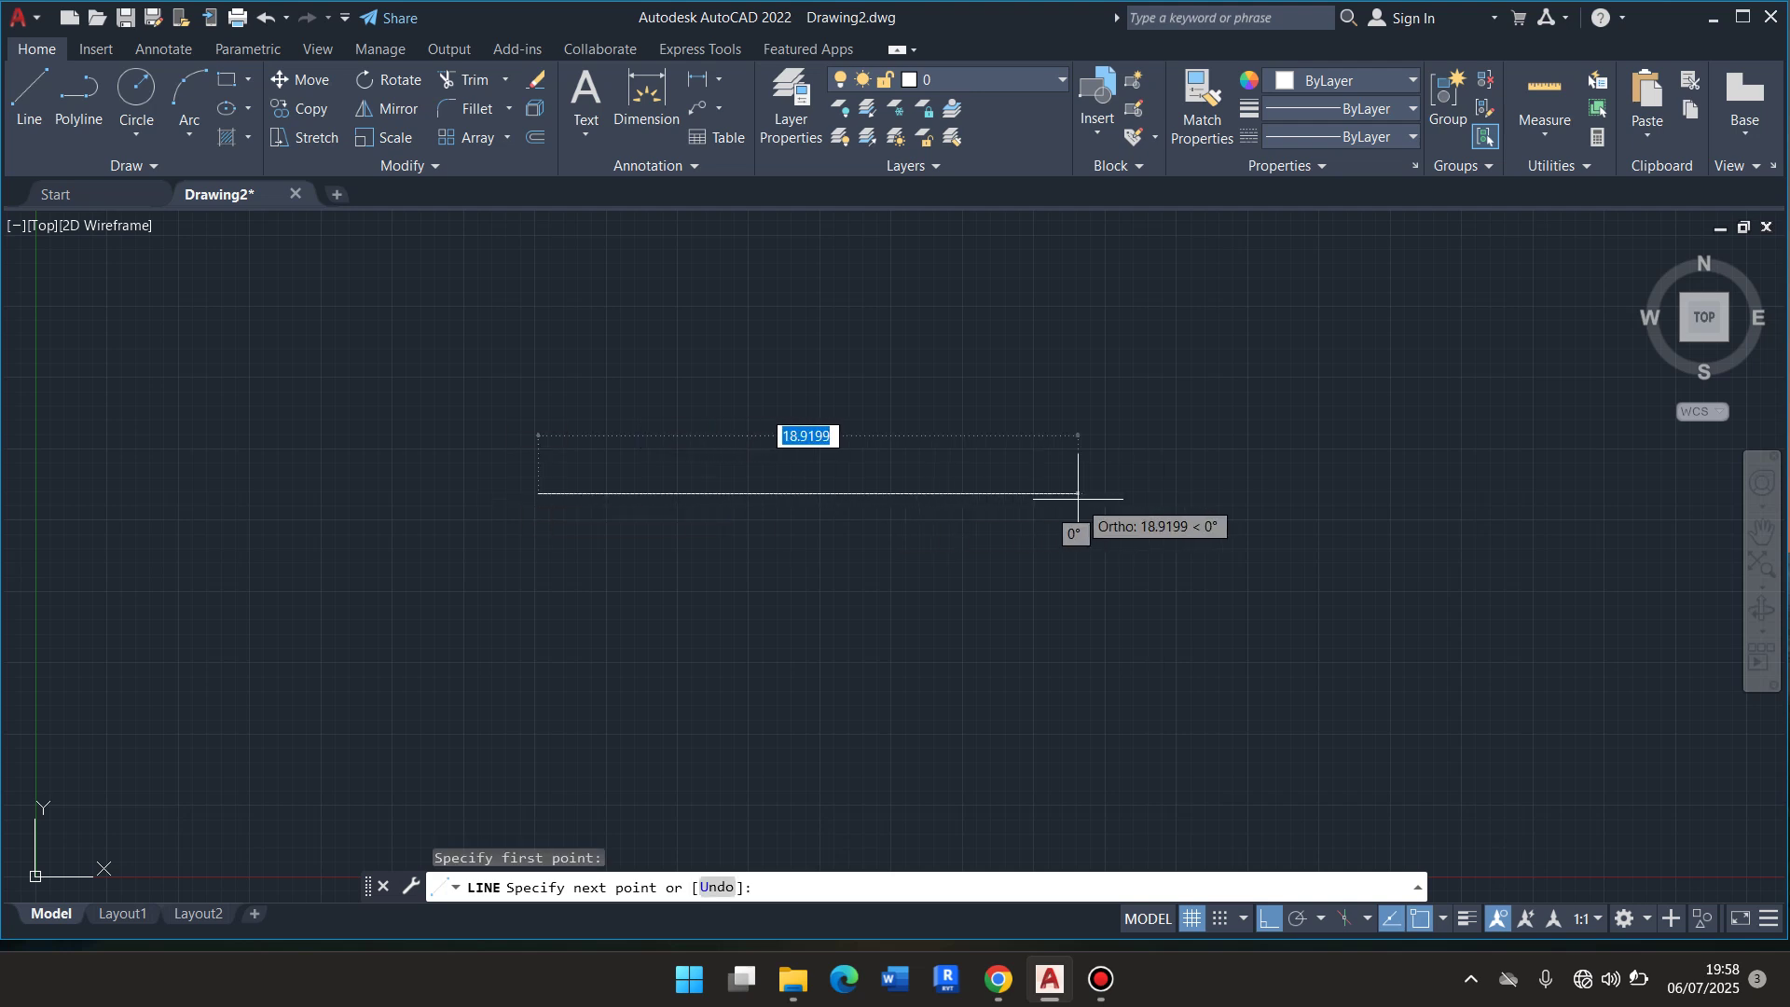
key(Escape)
key(space)
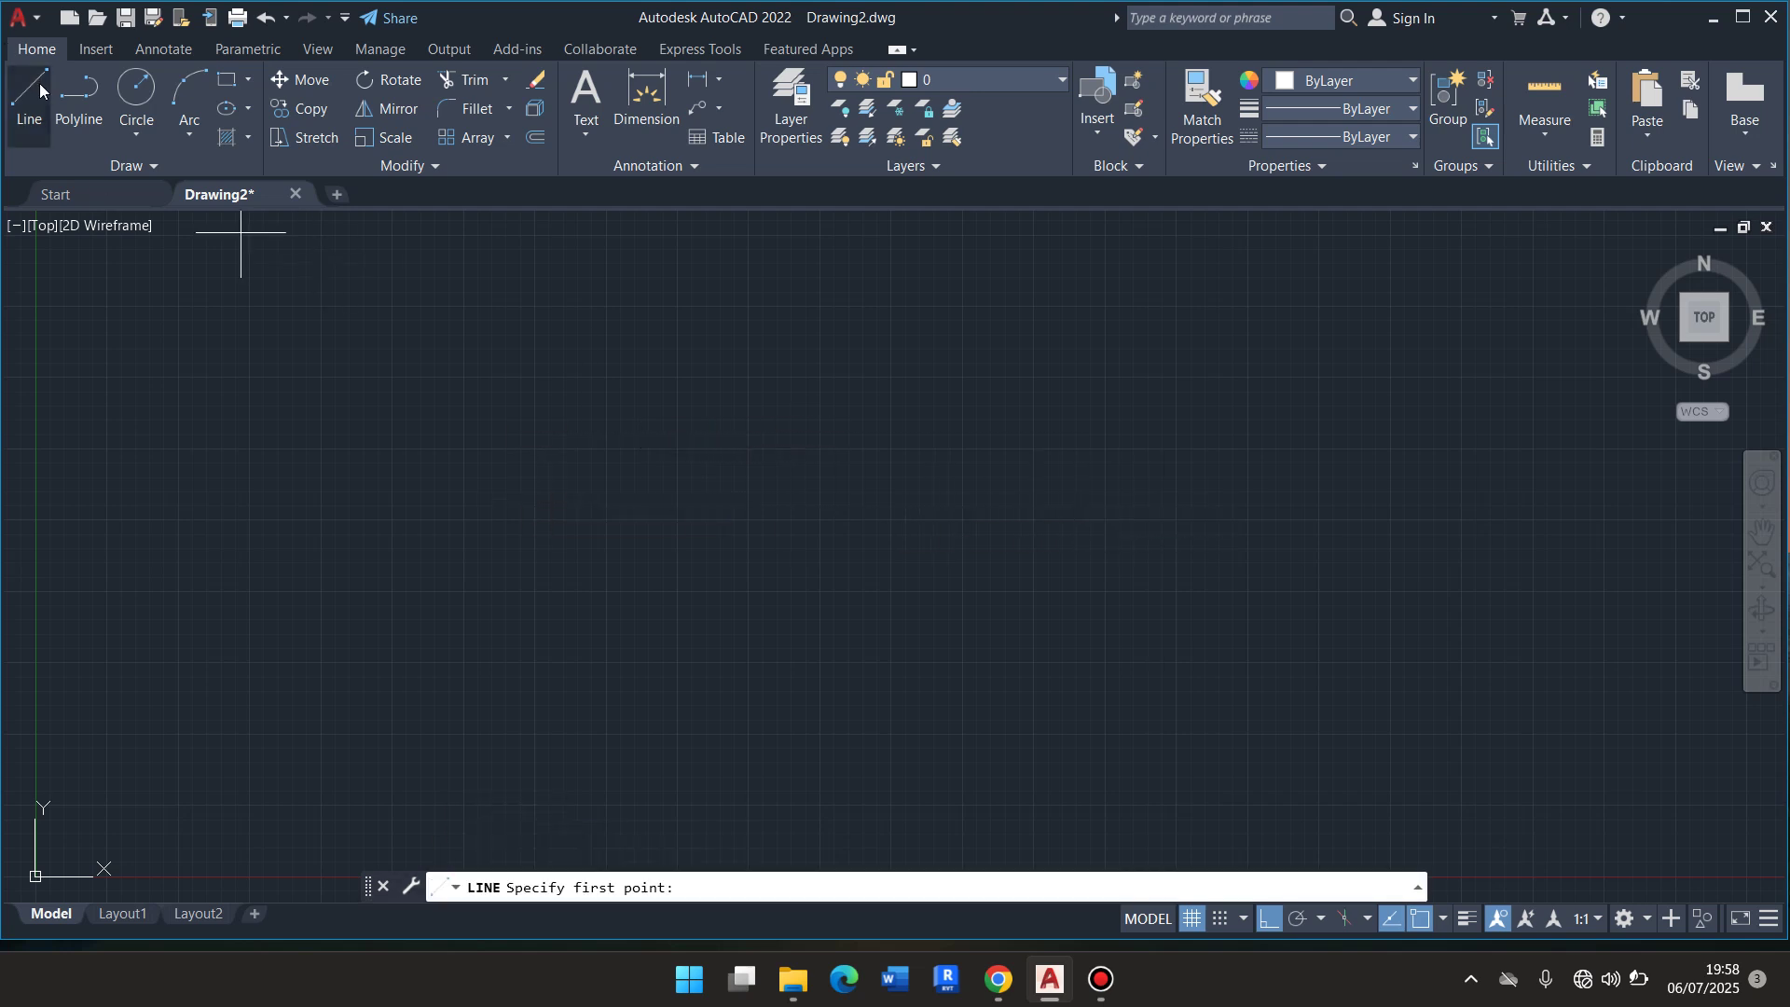
click(463, 517)
key(Escape)
Draw a single horizontal line 20 units long with the Line tool.
click(25, 88)
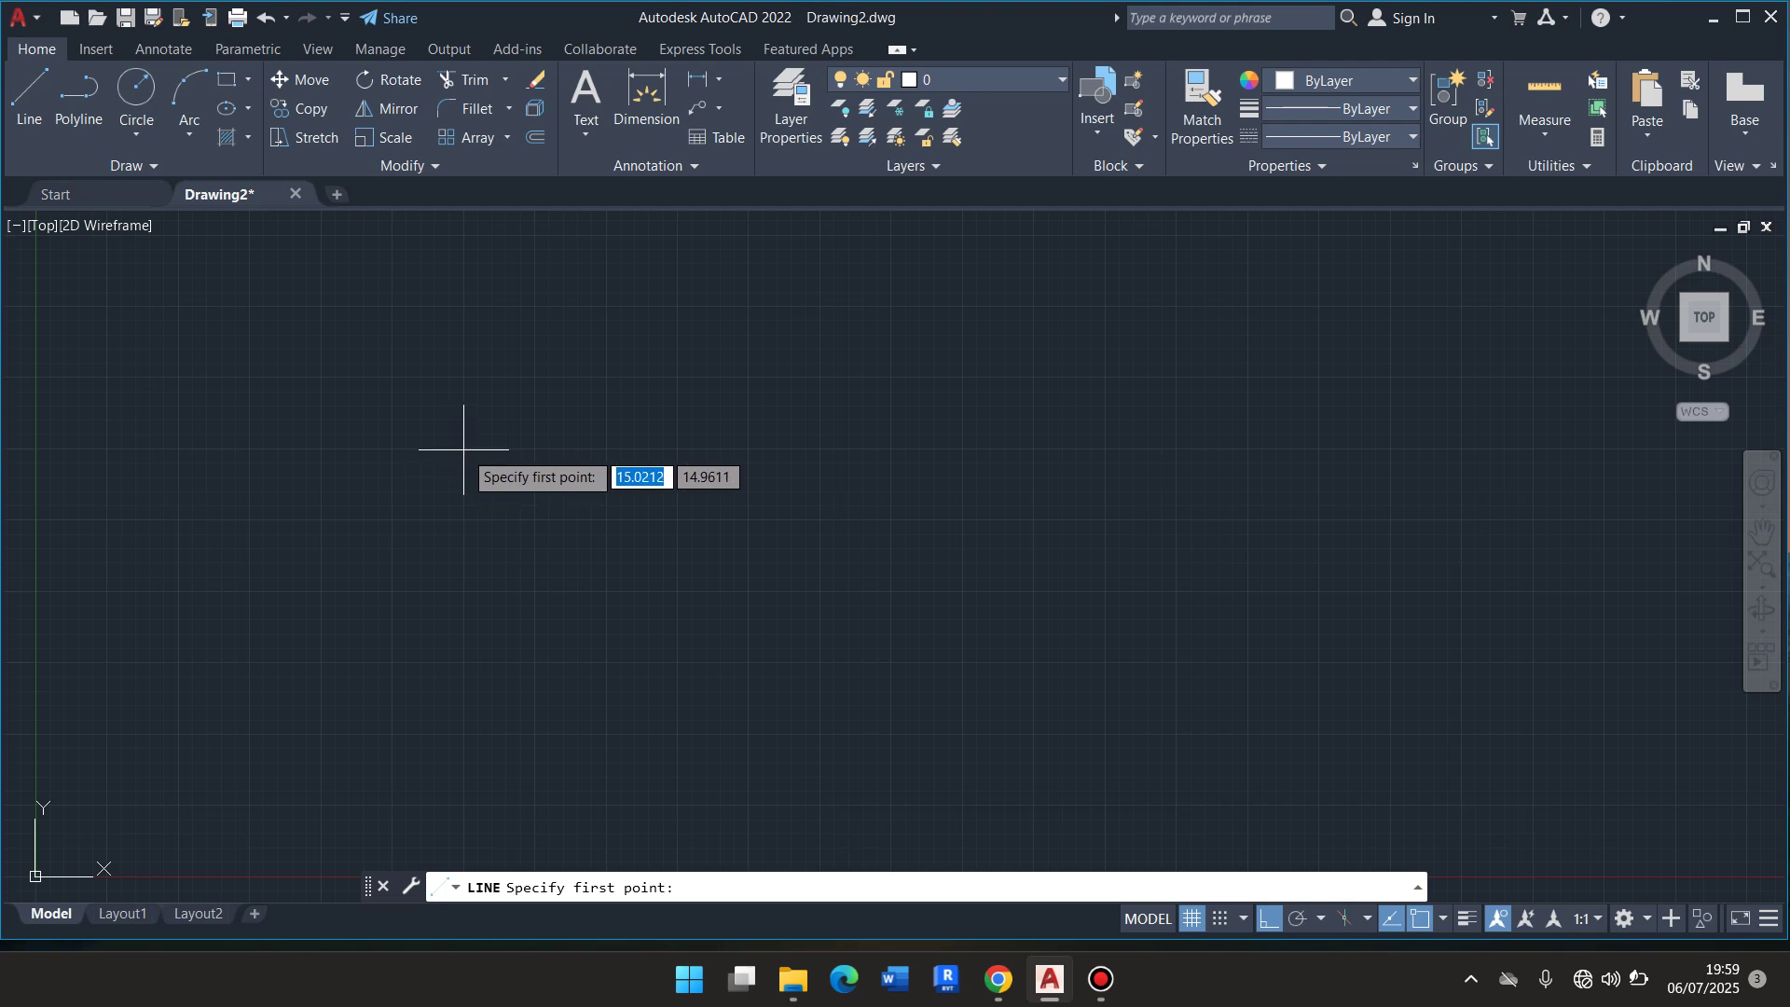
click(464, 449)
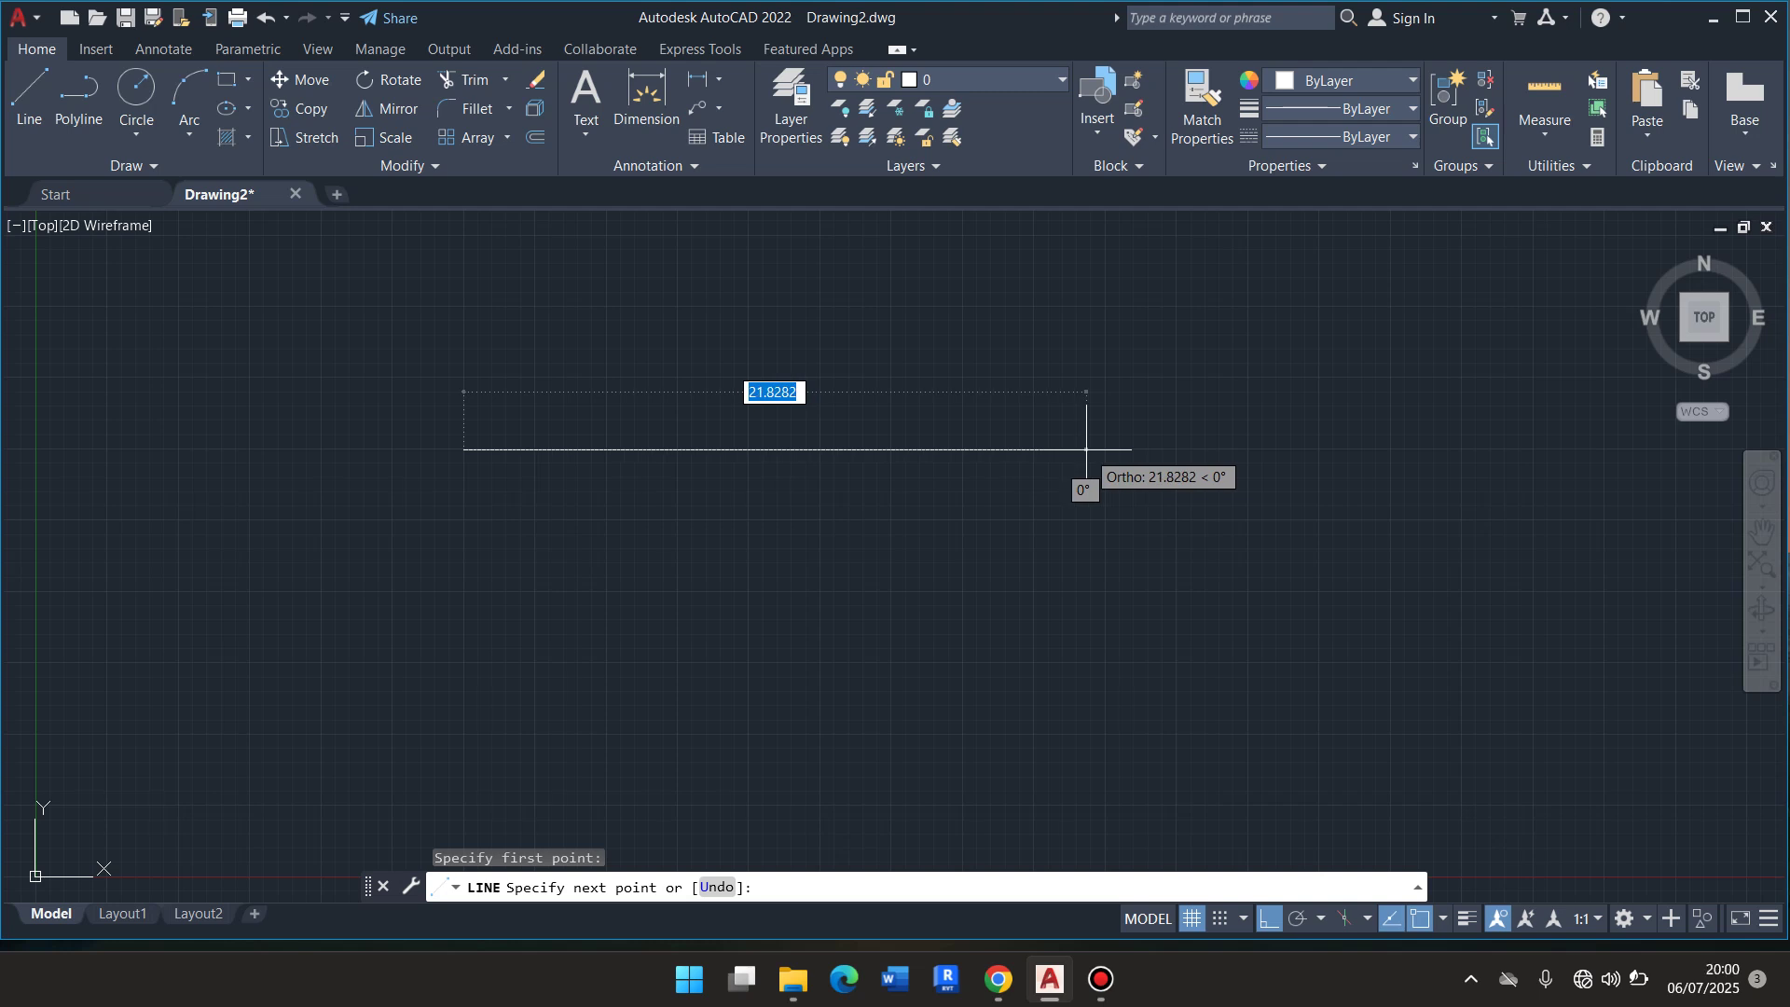
text(20)
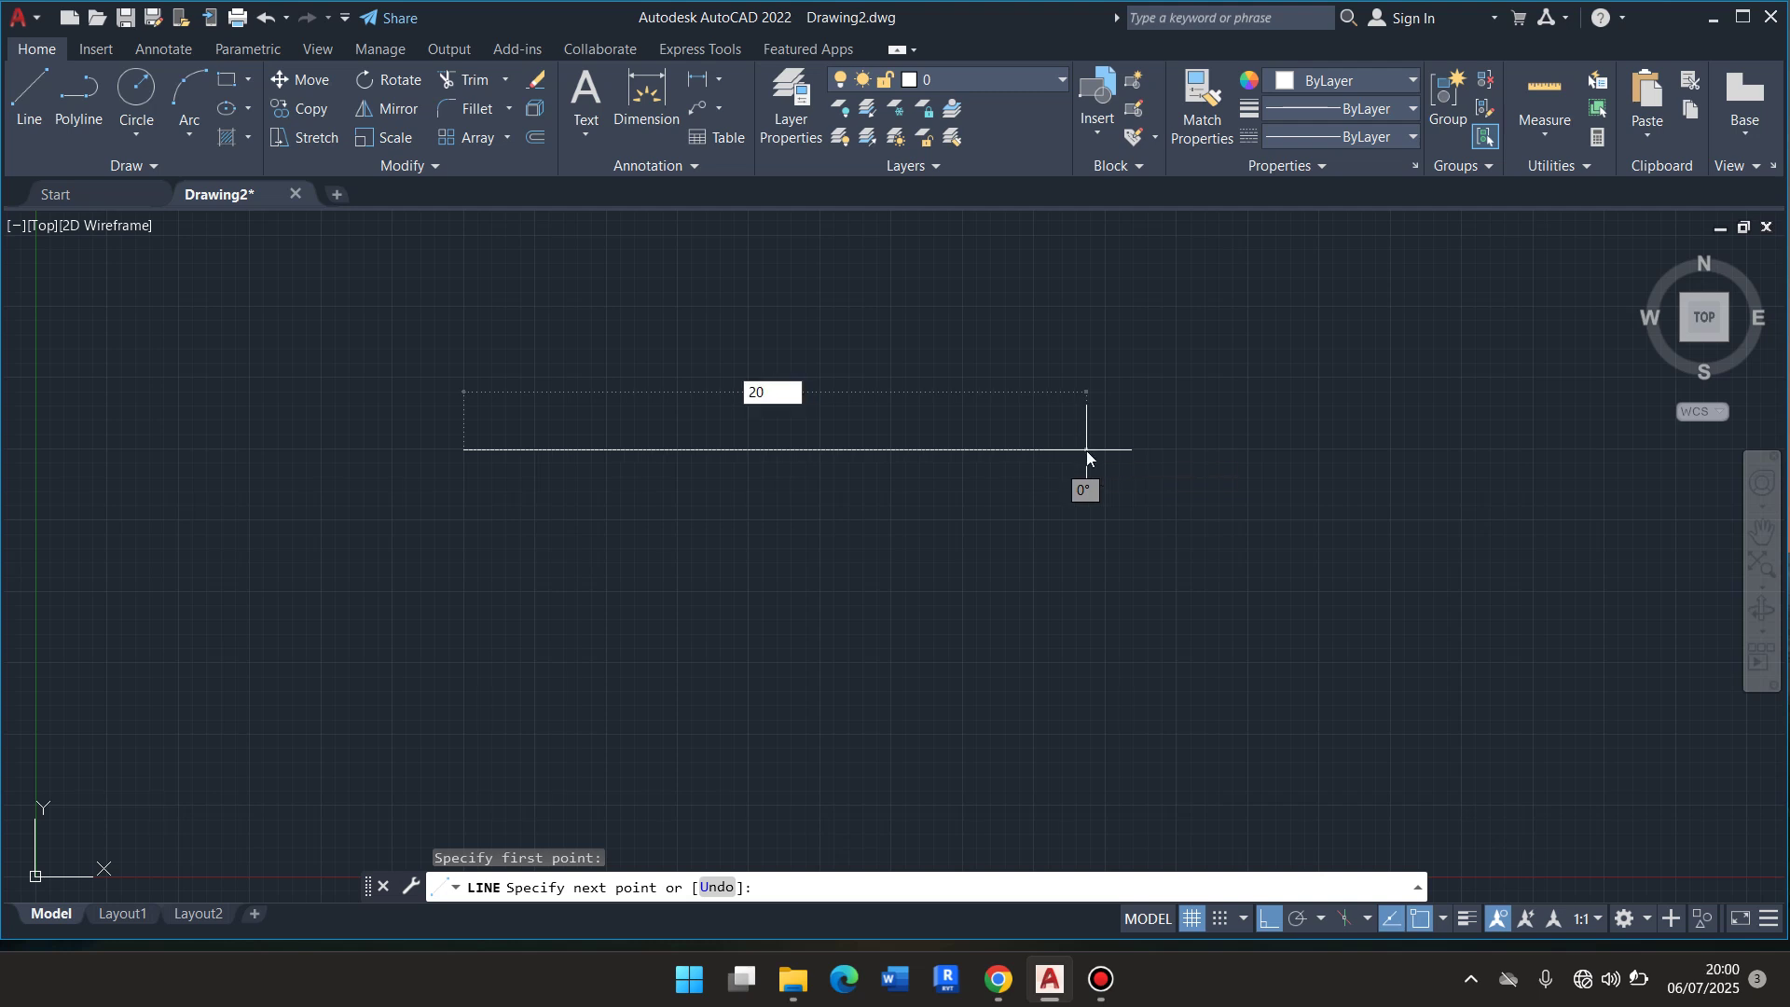
key(Return)
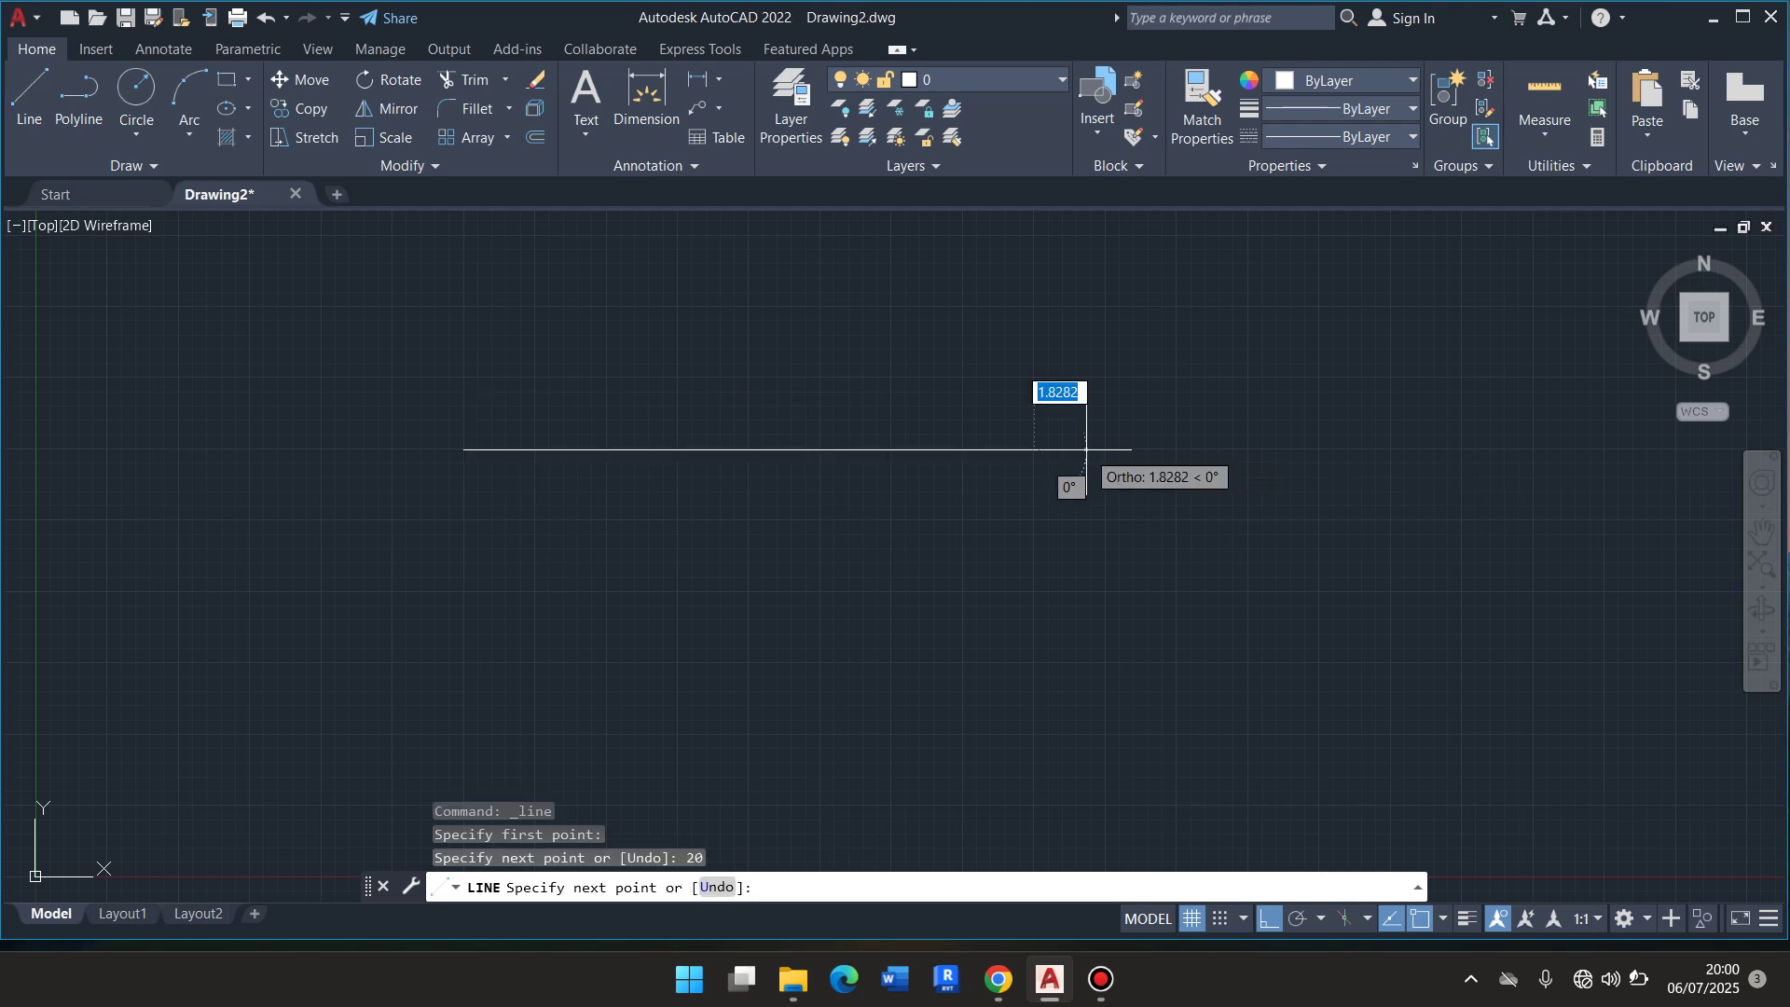
right_click(1041, 584)
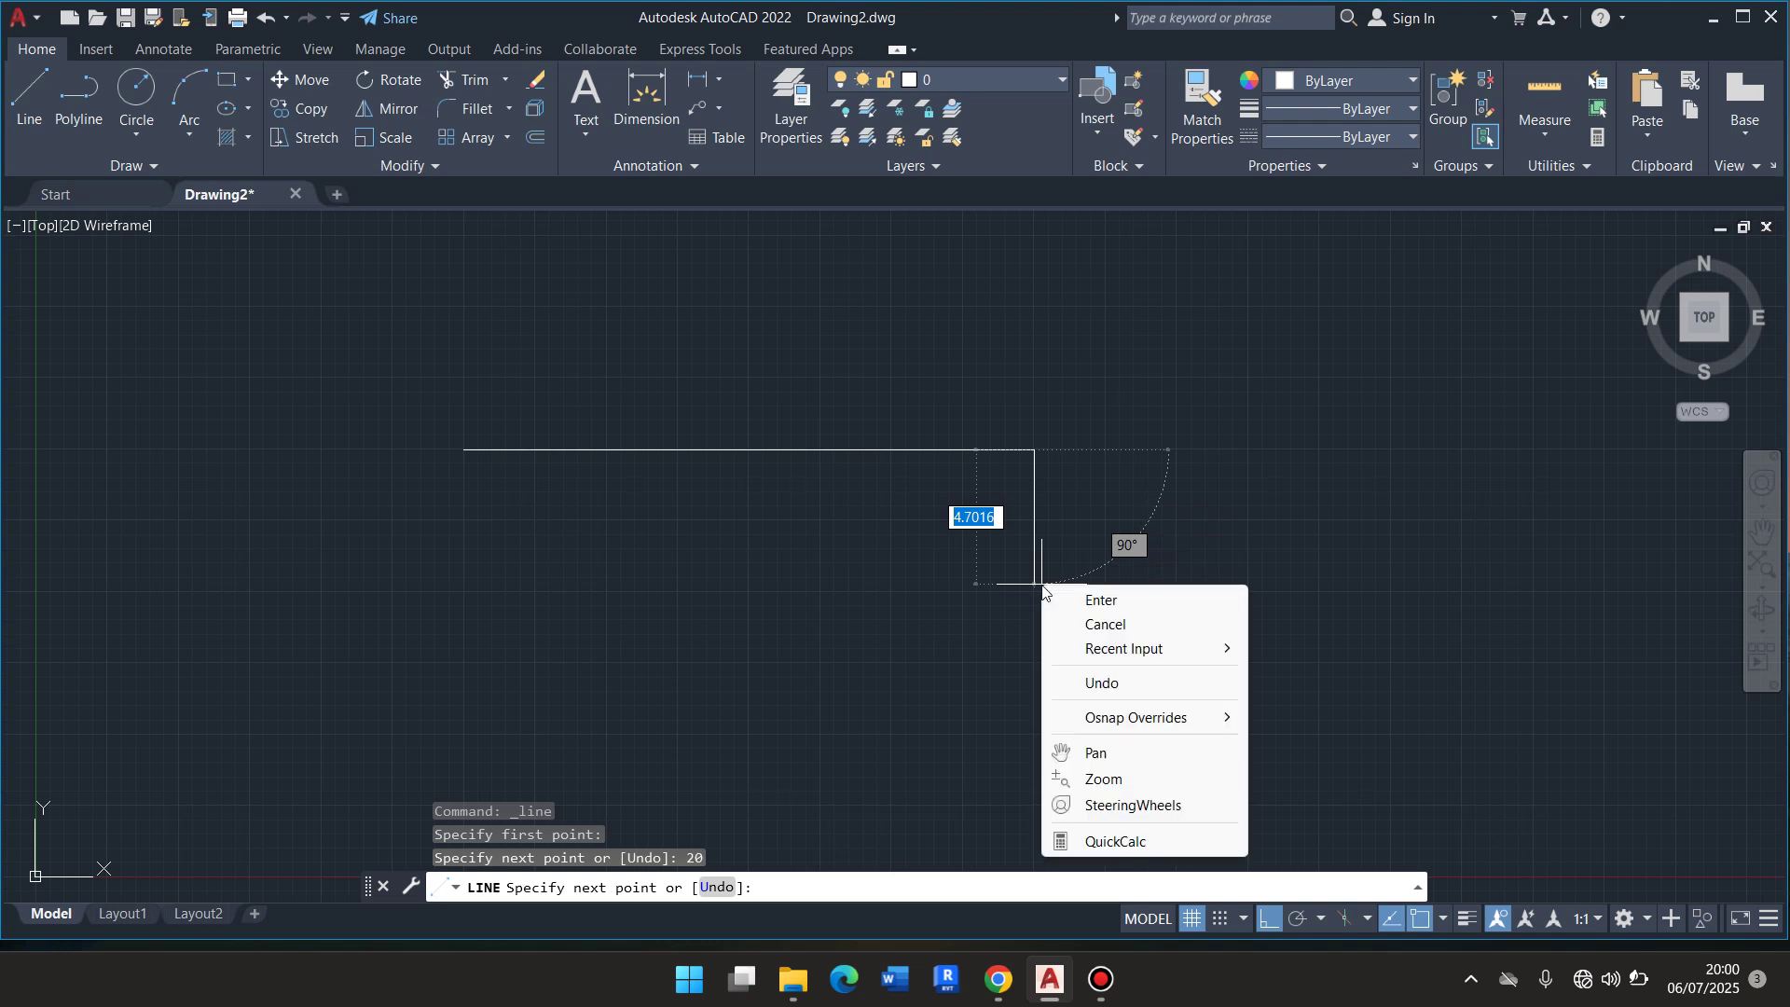
click(1135, 634)
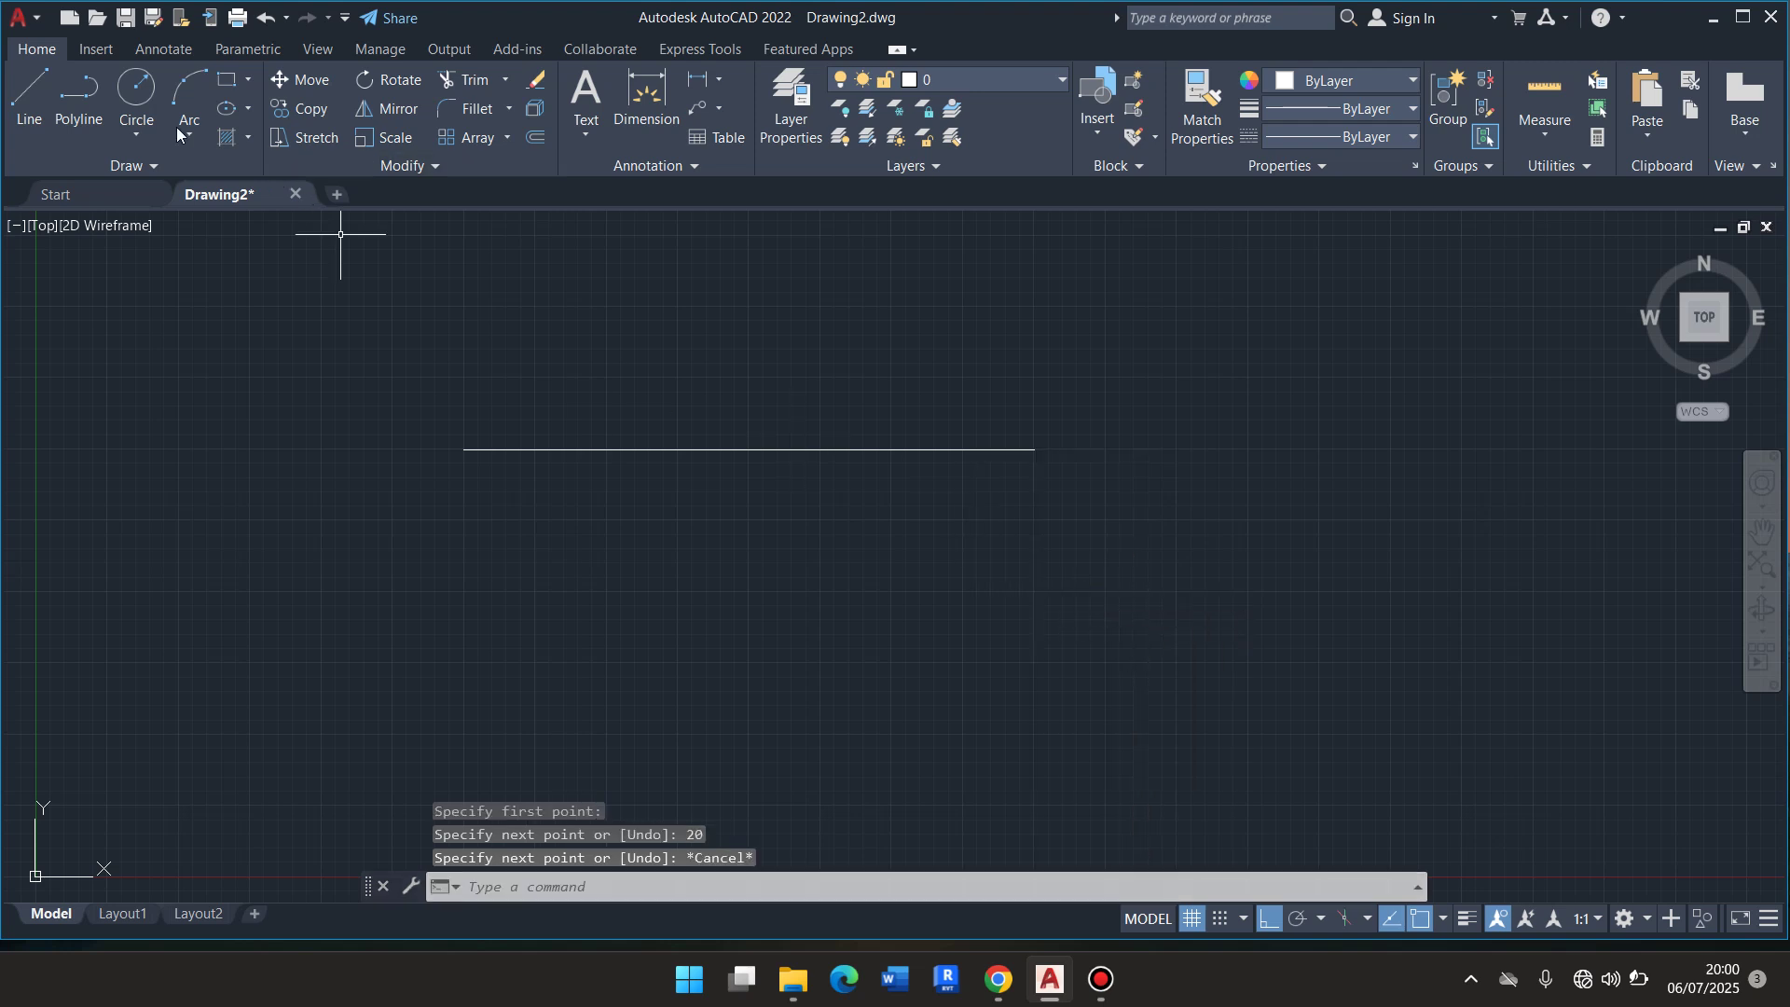
Enable all object snap modes, including Midpoint, in the drafting settings.
click(39, 88)
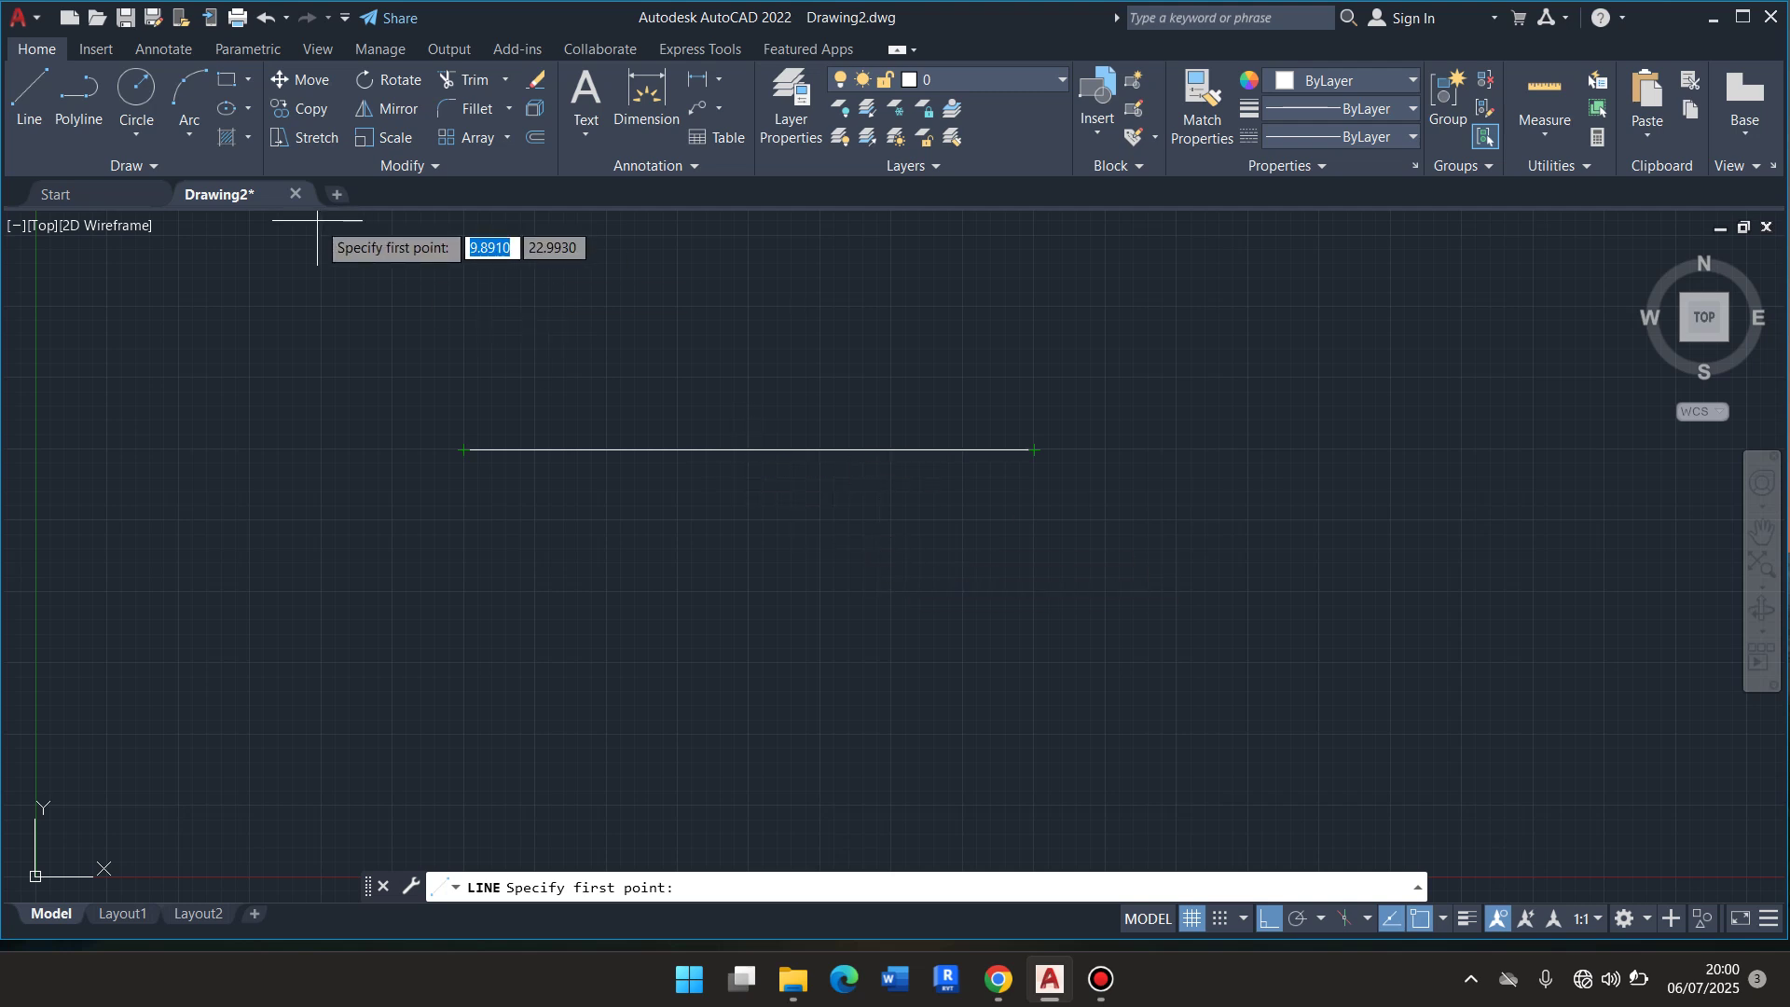
key(Escape)
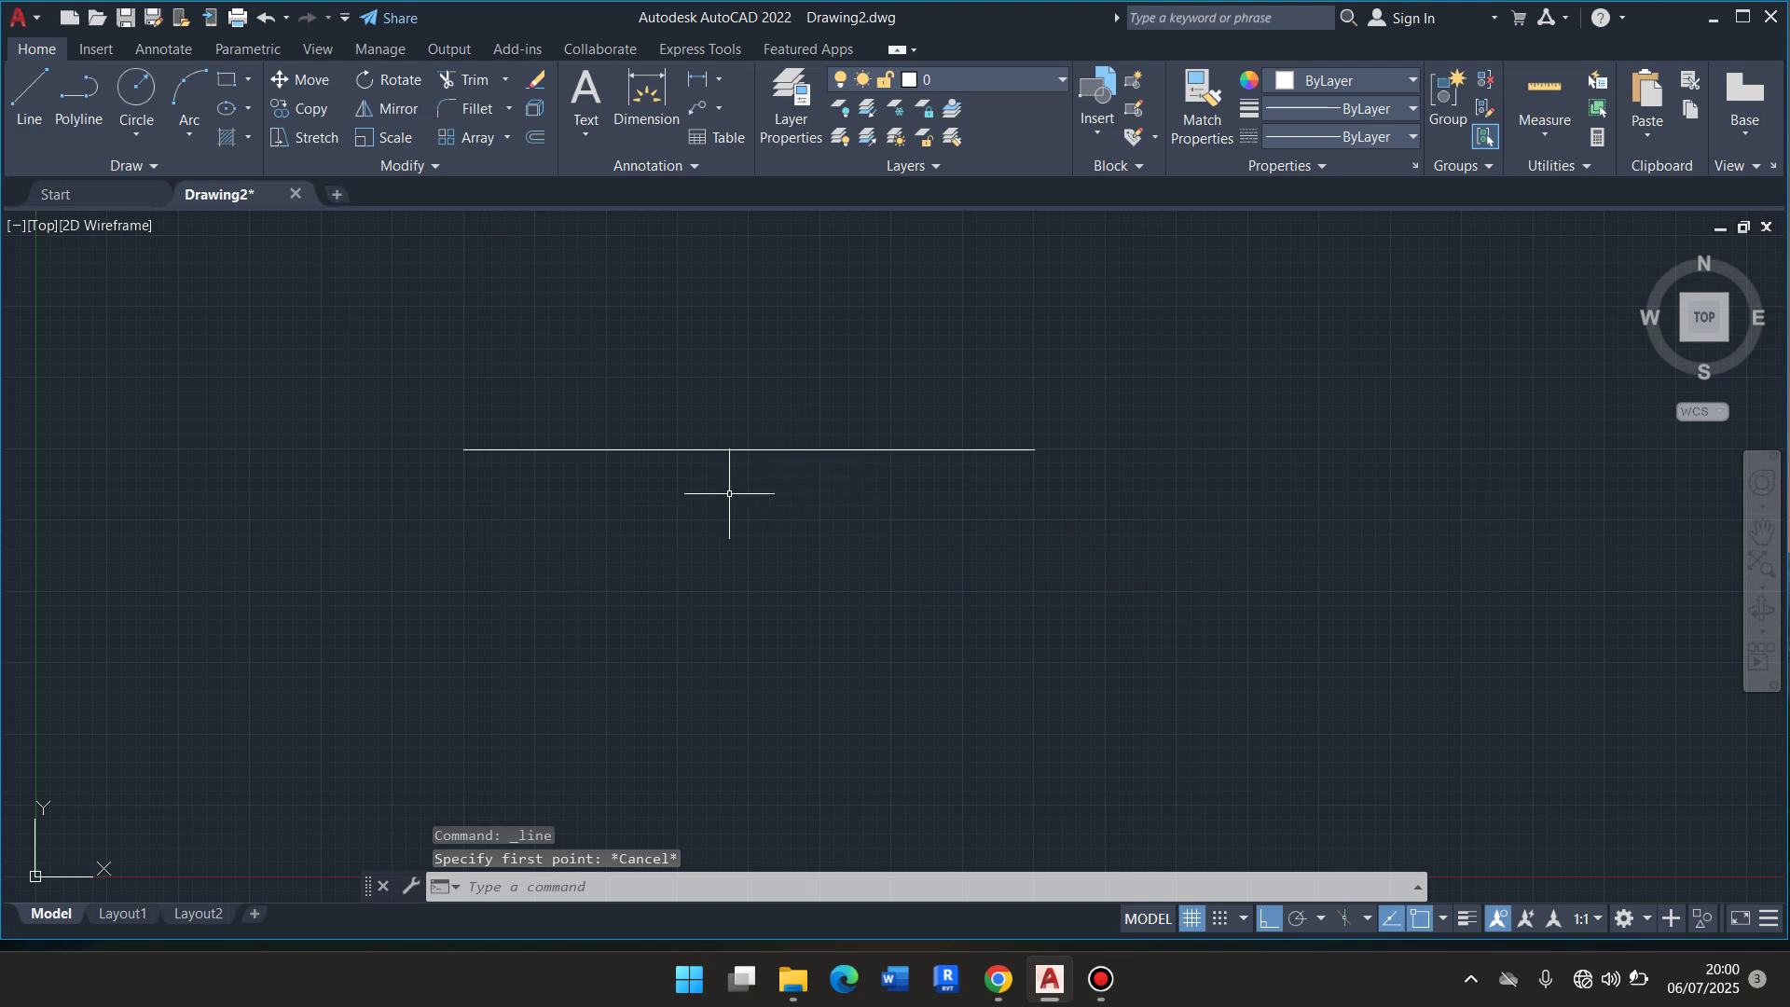
mouse_move(751, 450)
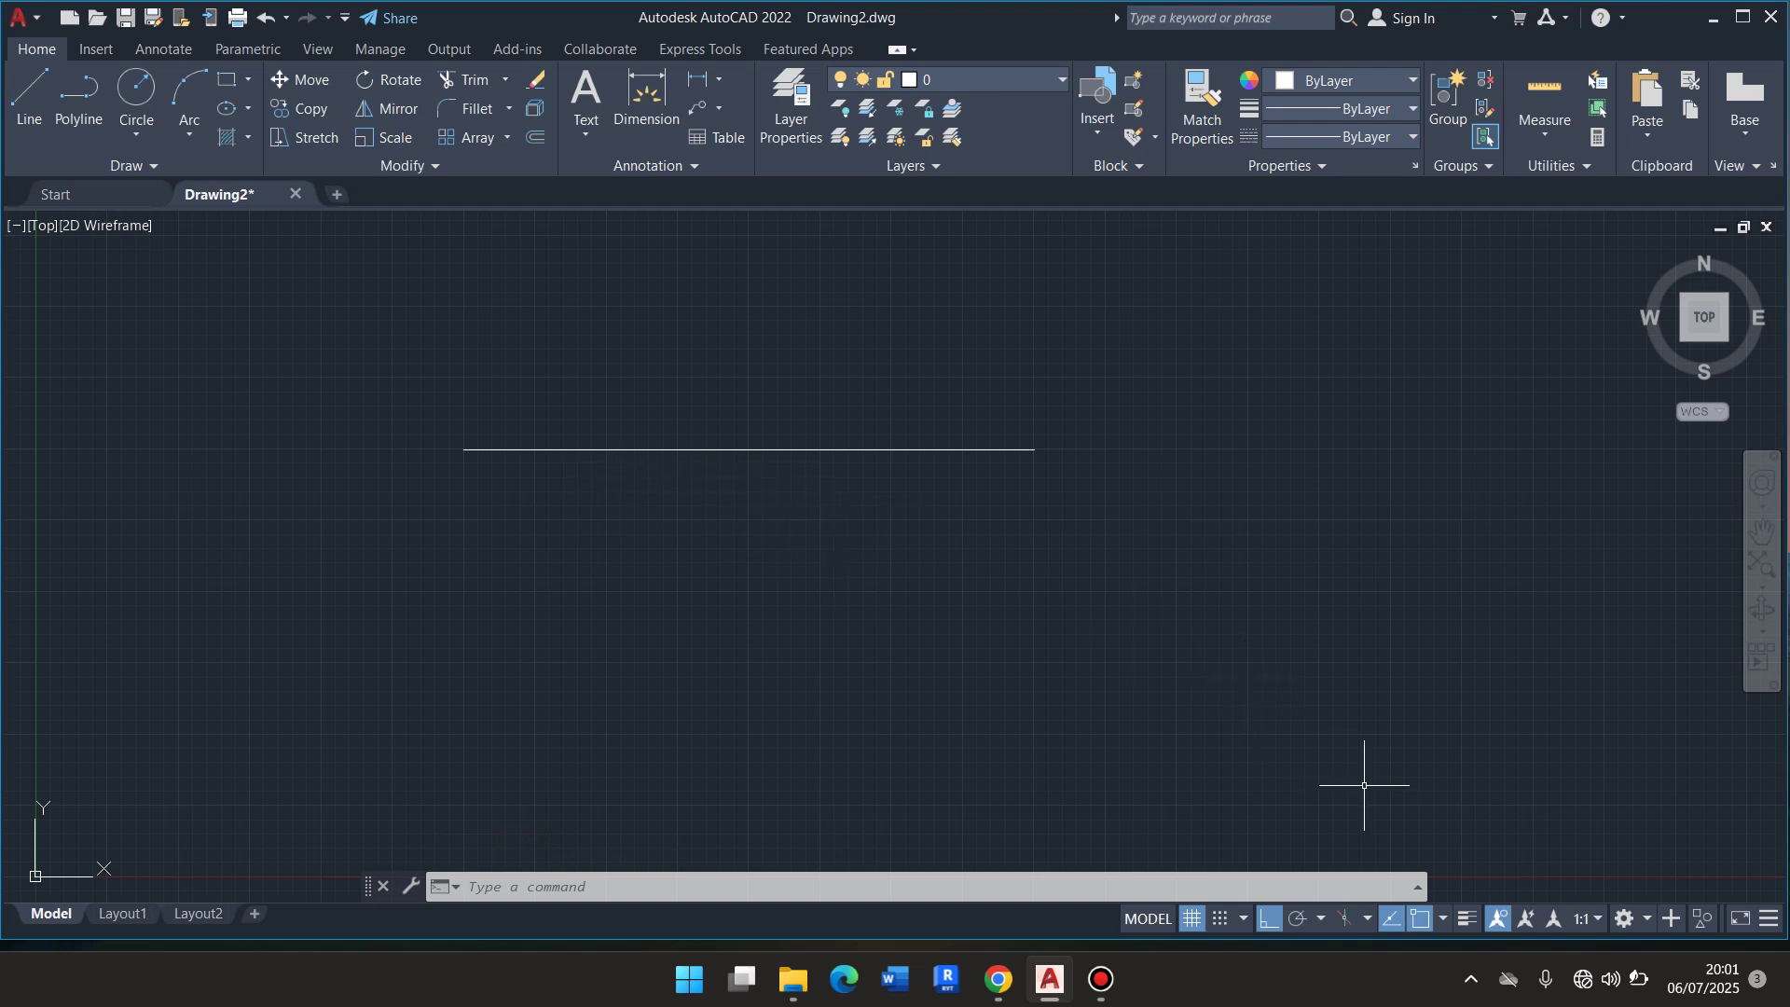
right_click(1427, 921)
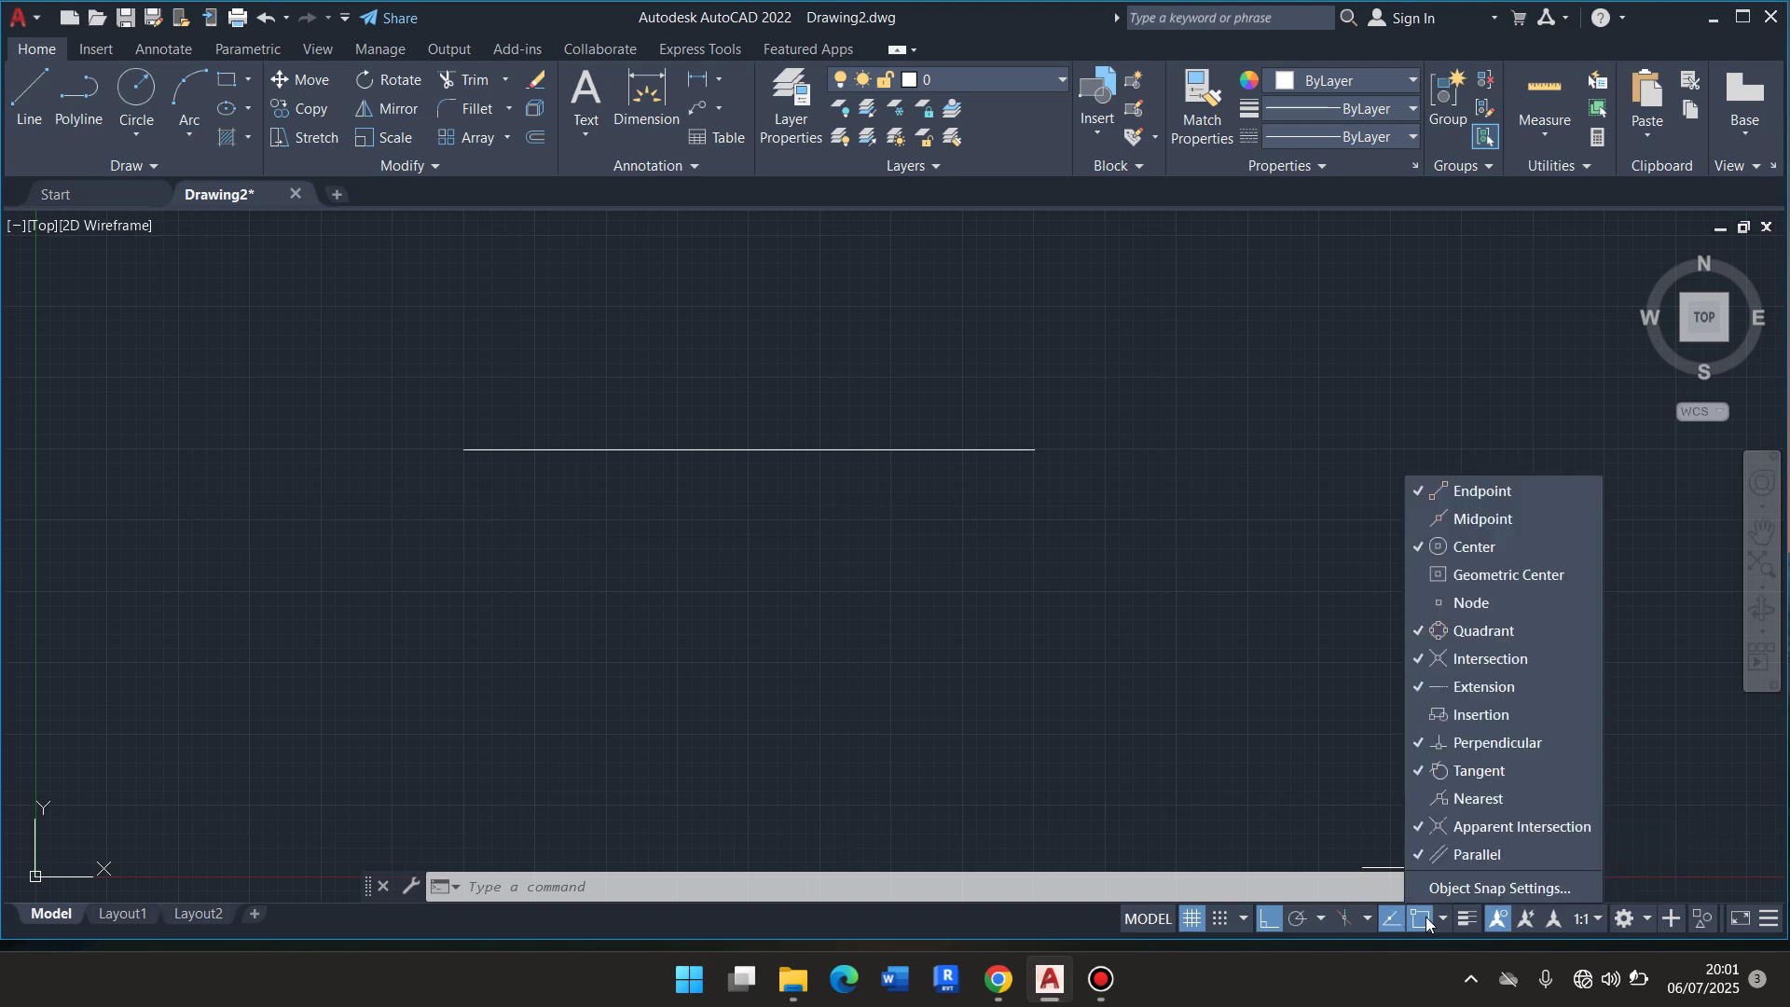
click(1481, 888)
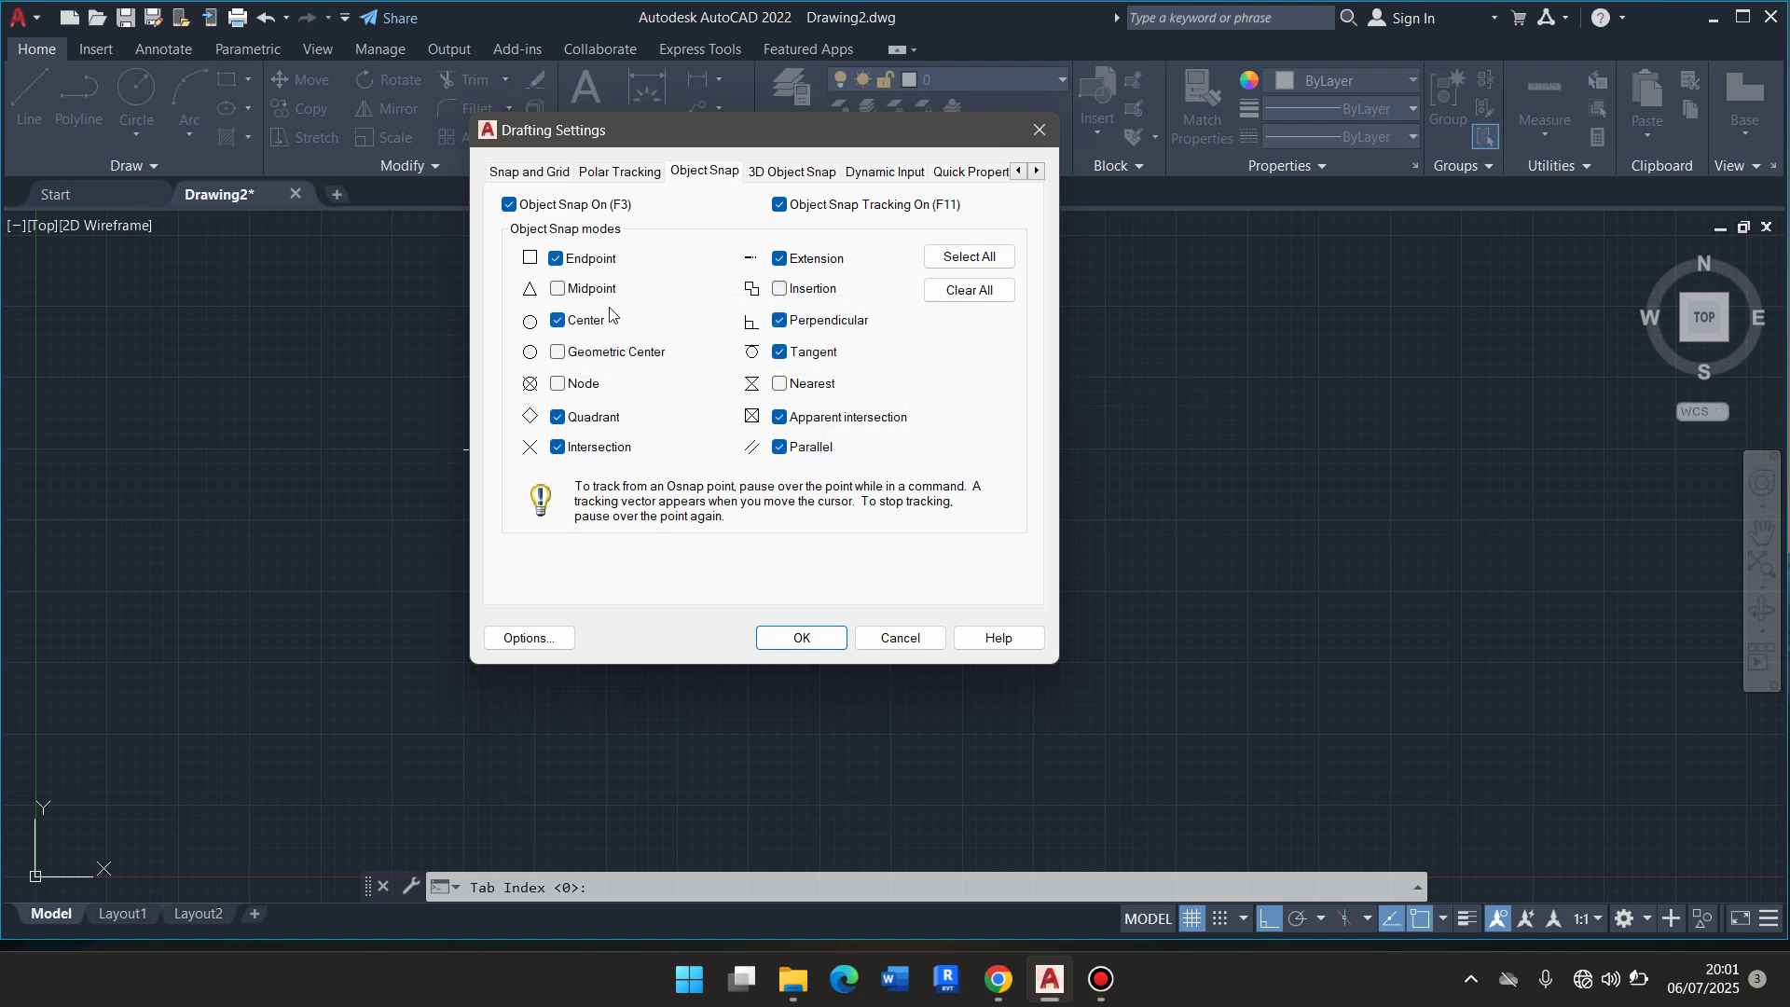
click(960, 259)
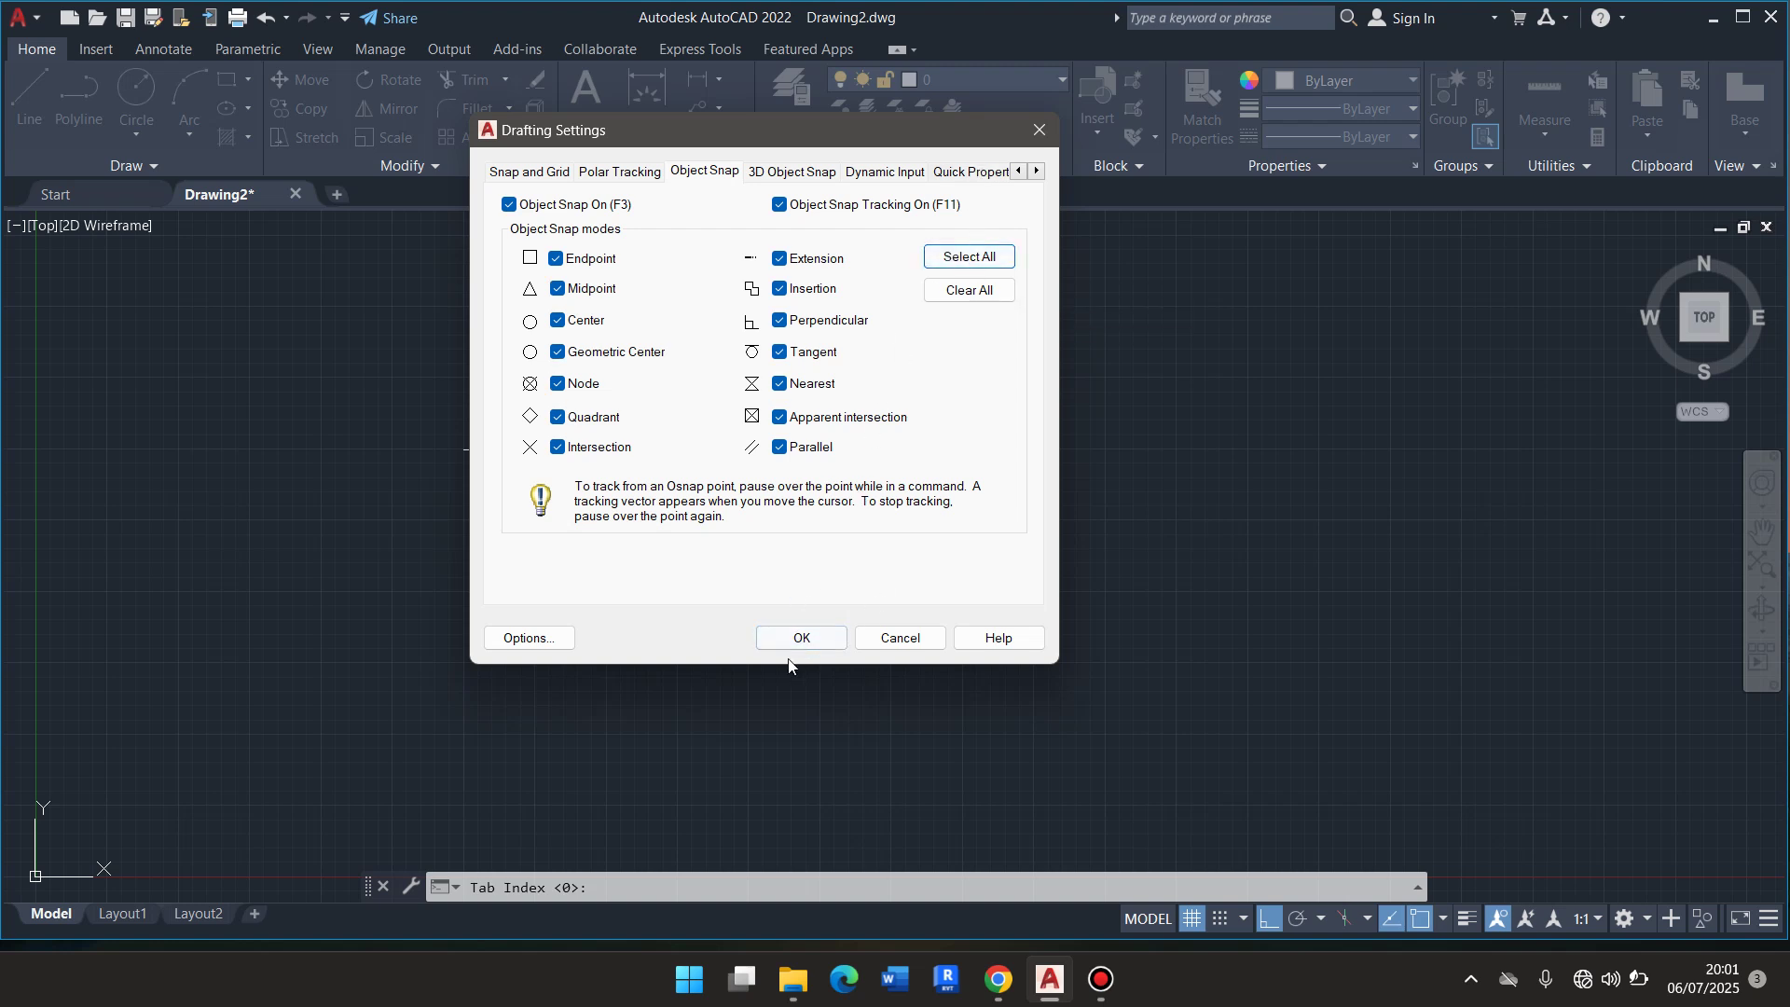
click(800, 638)
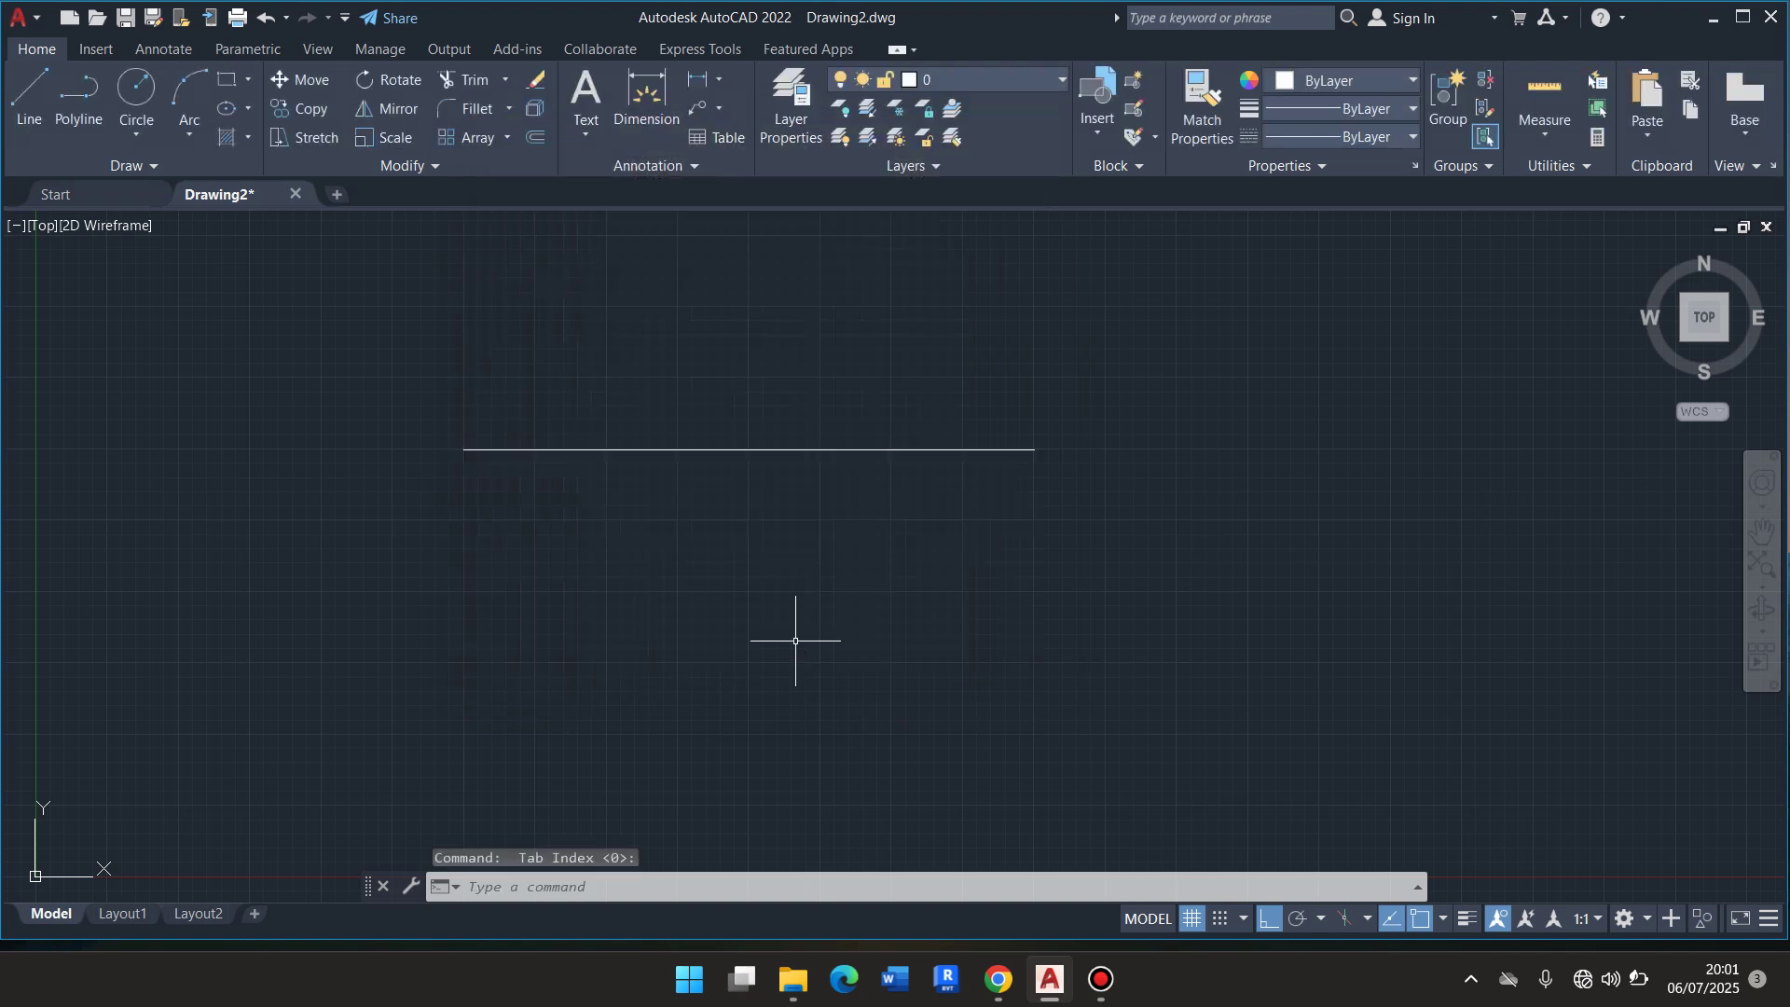
Draw a vertical line down from the midpoint of the 20-unit line and continue it 10 units horizontally to the right.
click(29, 98)
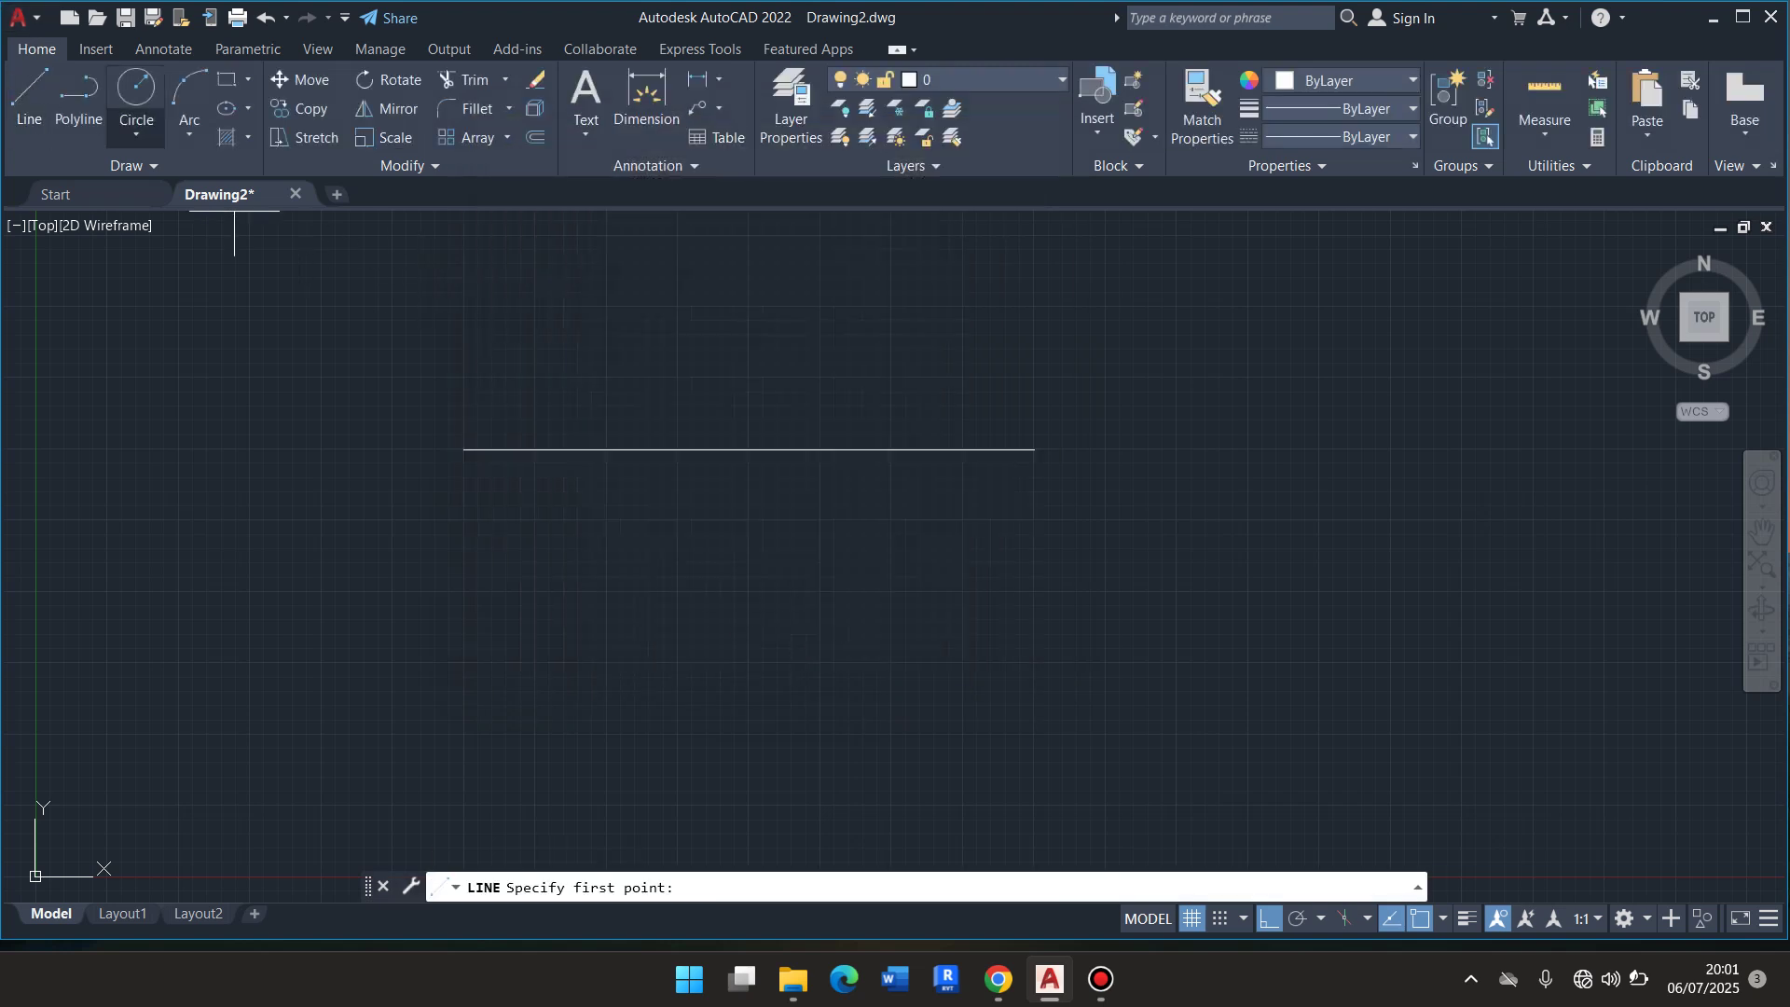
click(749, 450)
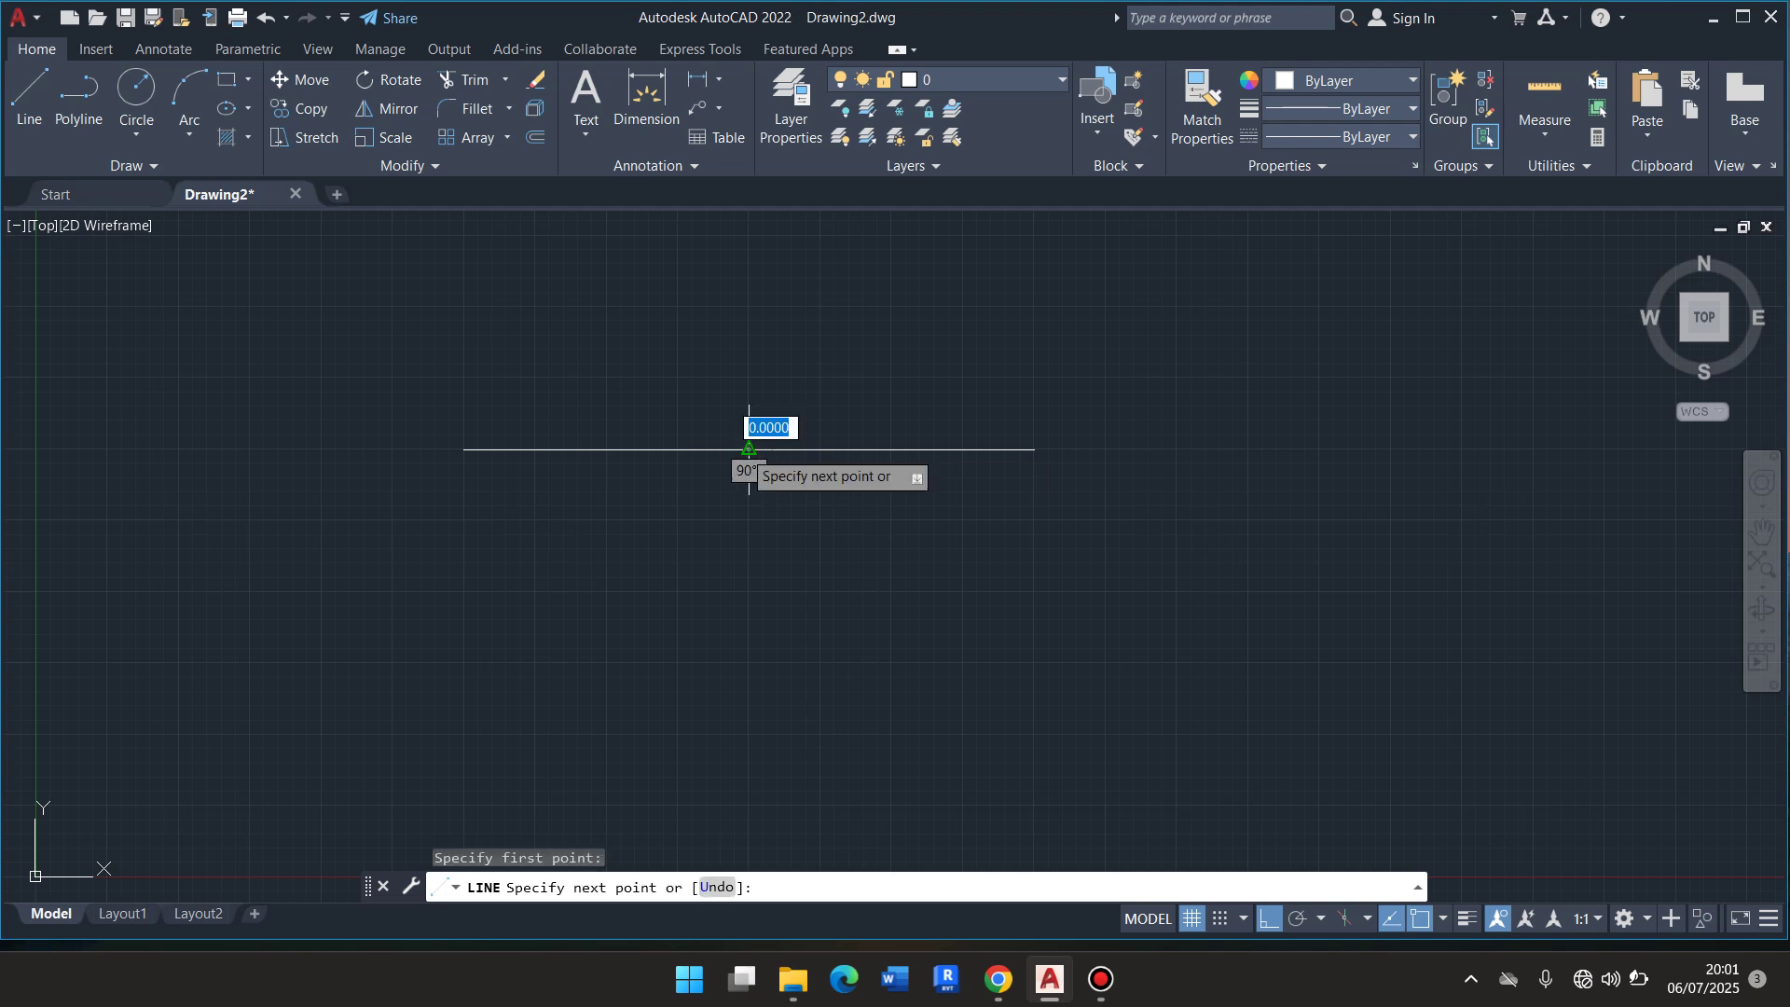
click(749, 659)
click(749, 660)
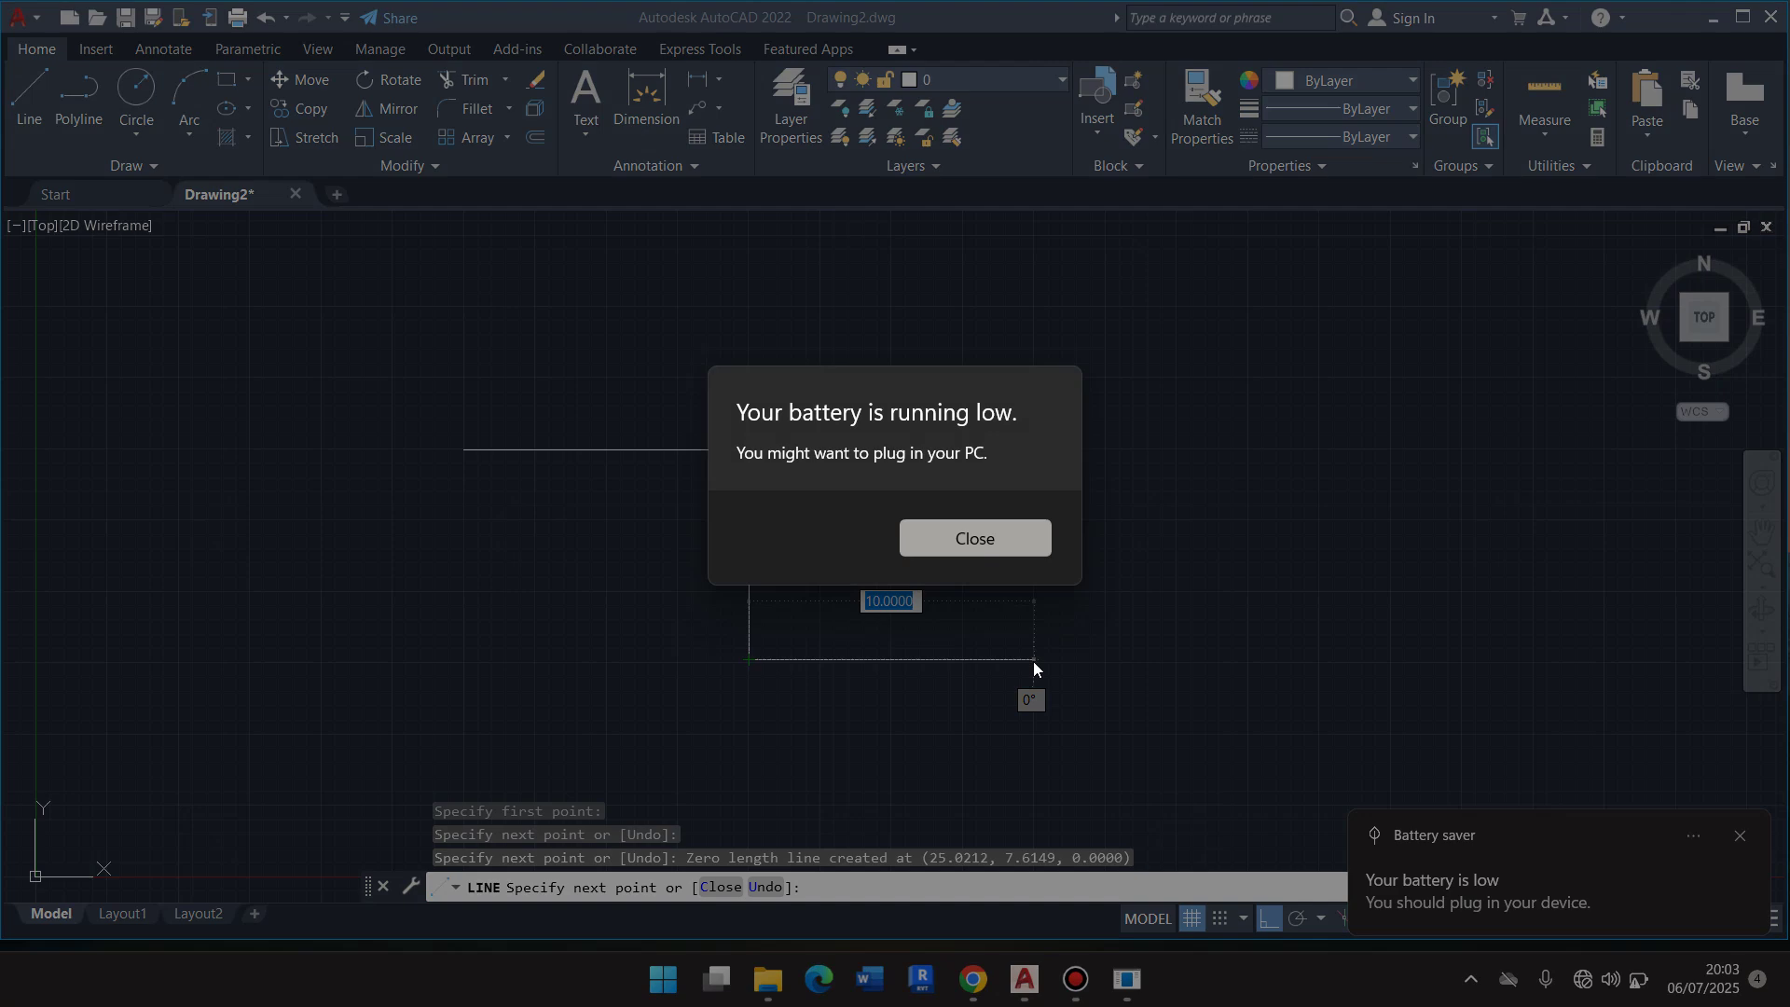
click(1011, 547)
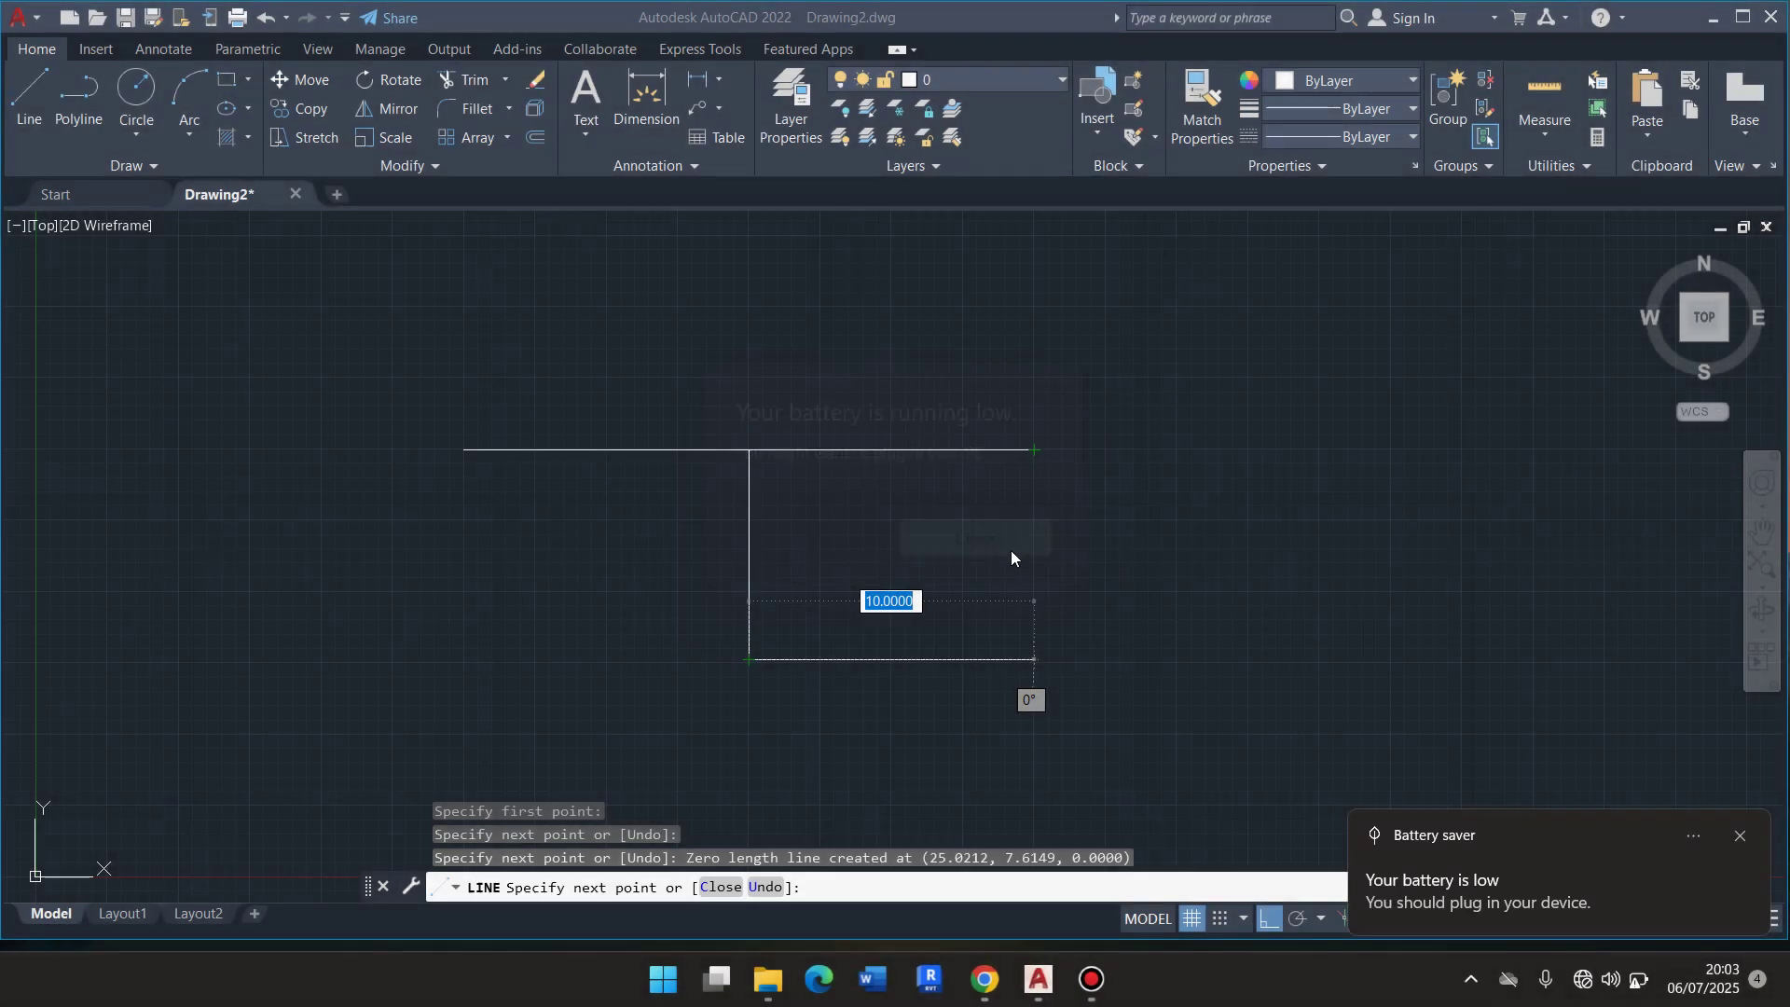
click(1034, 659)
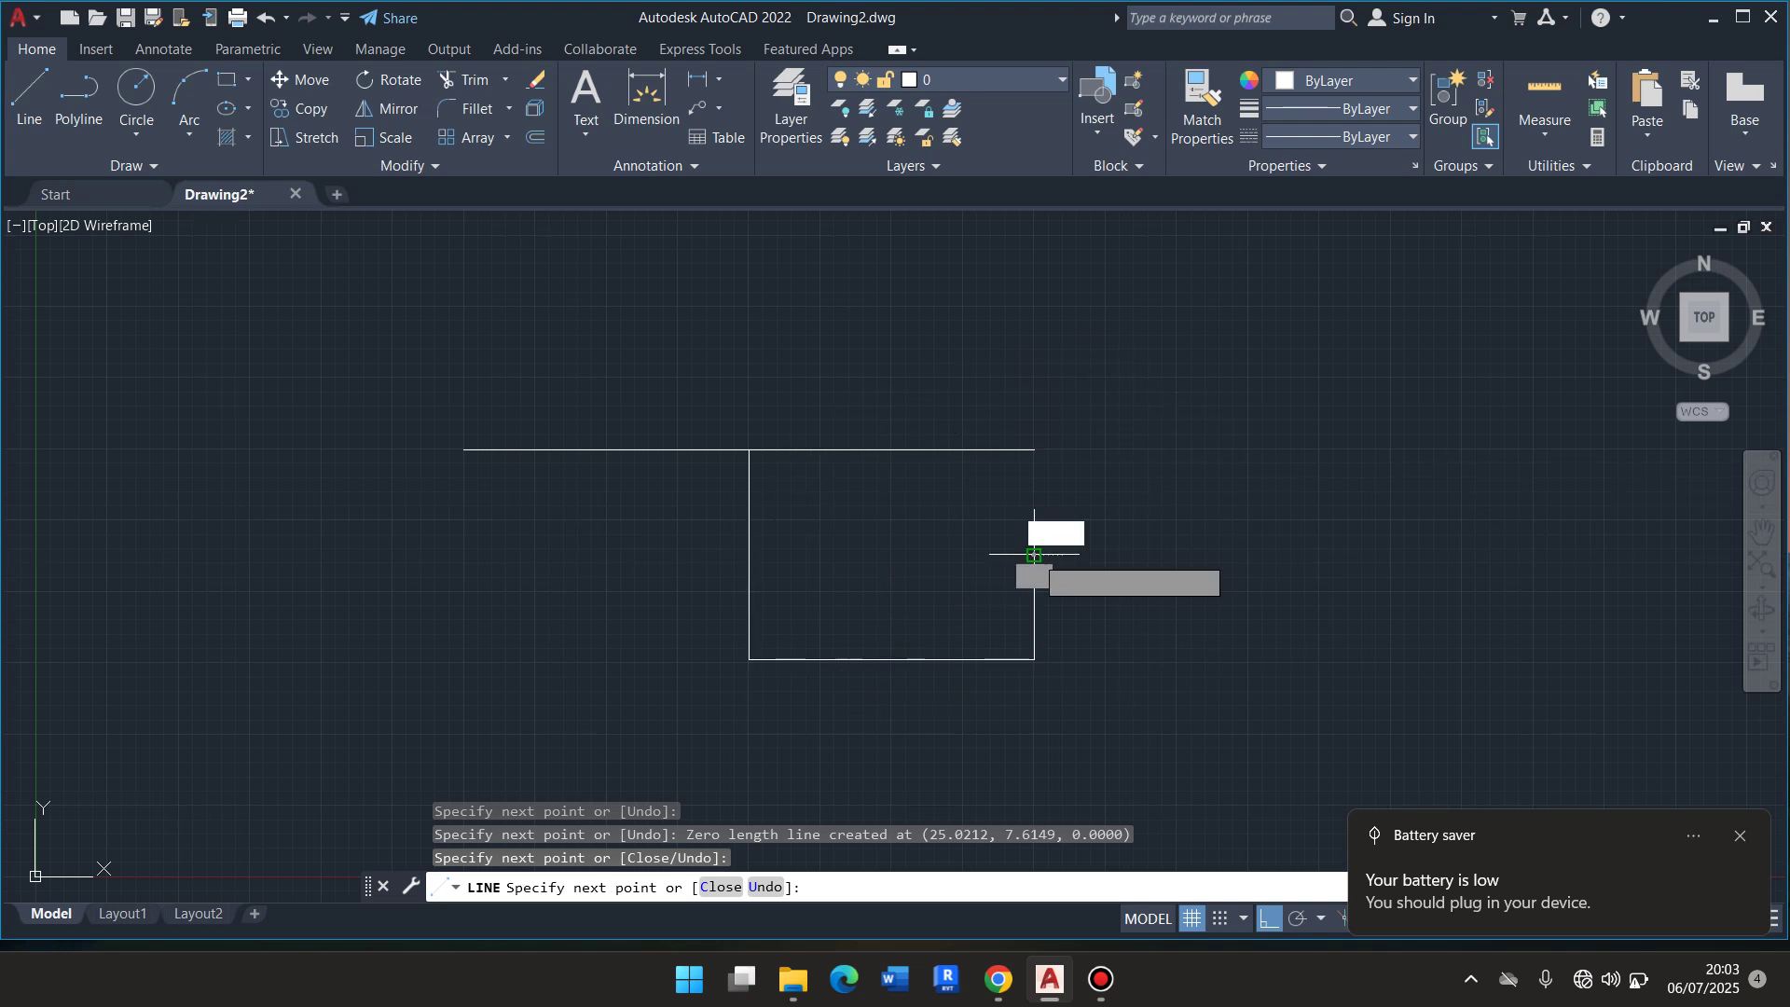
Continue the line upward to half the vertical line's height, 5 units left, and down to the bottom line's midpoint.
click(1033, 555)
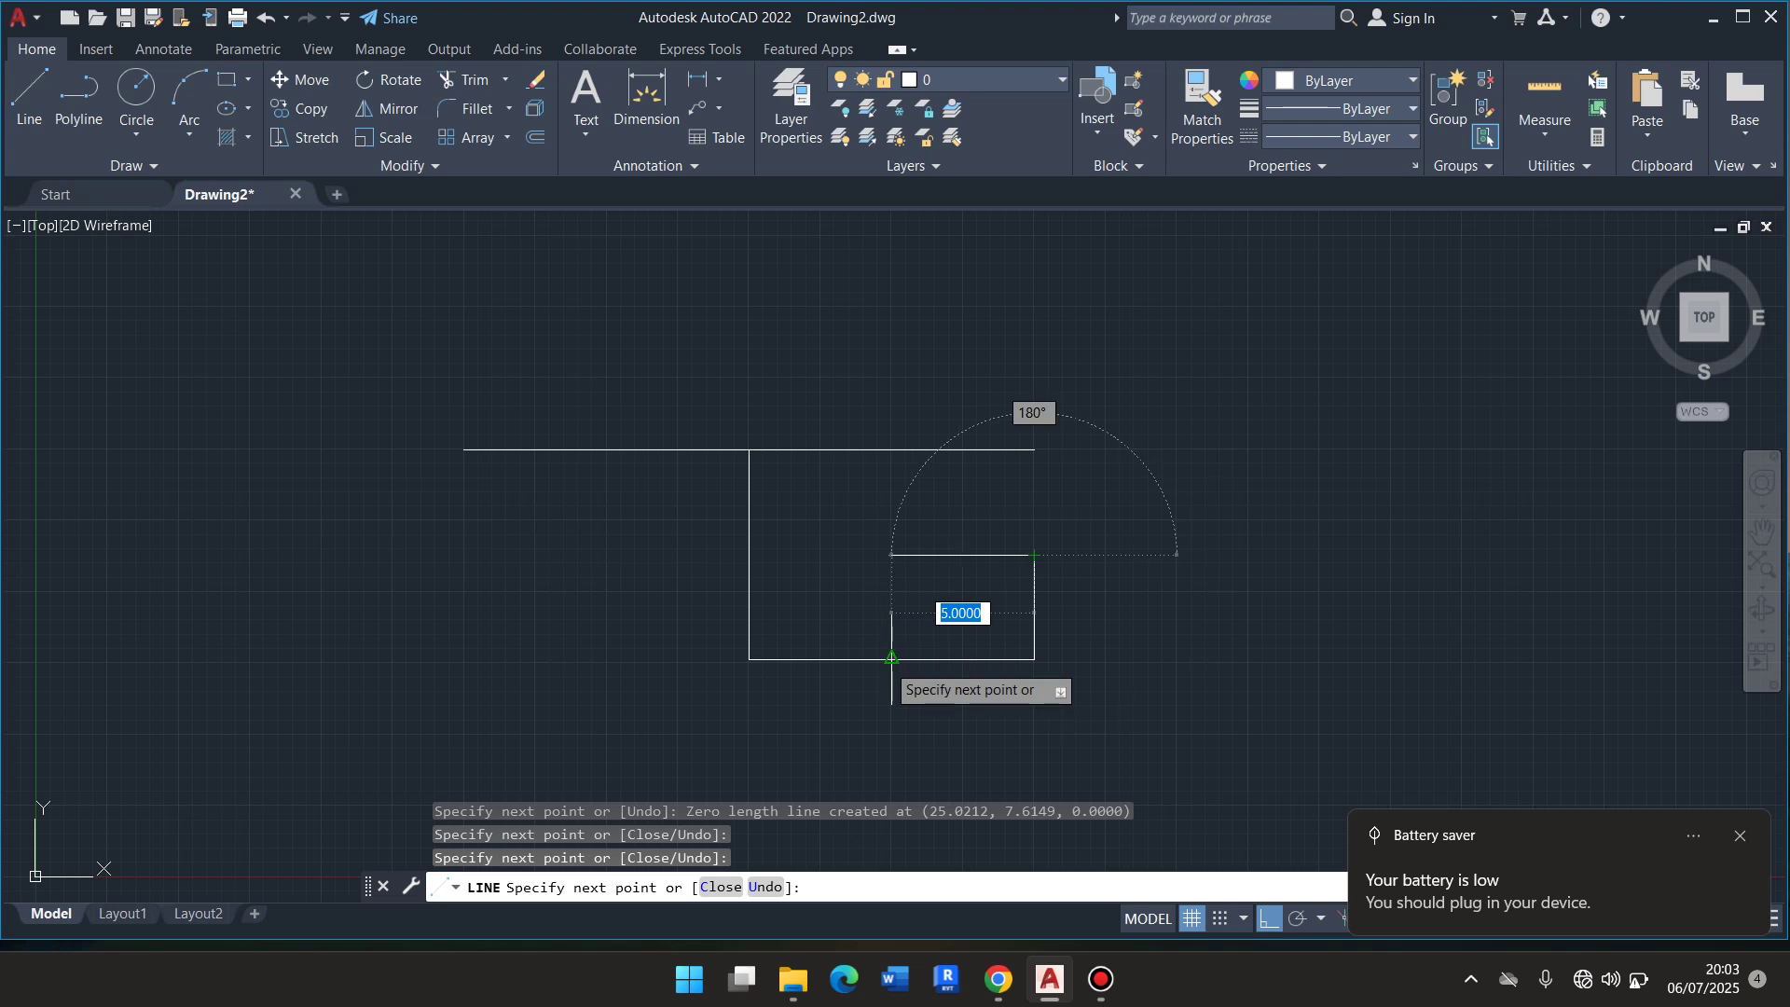
click(891, 555)
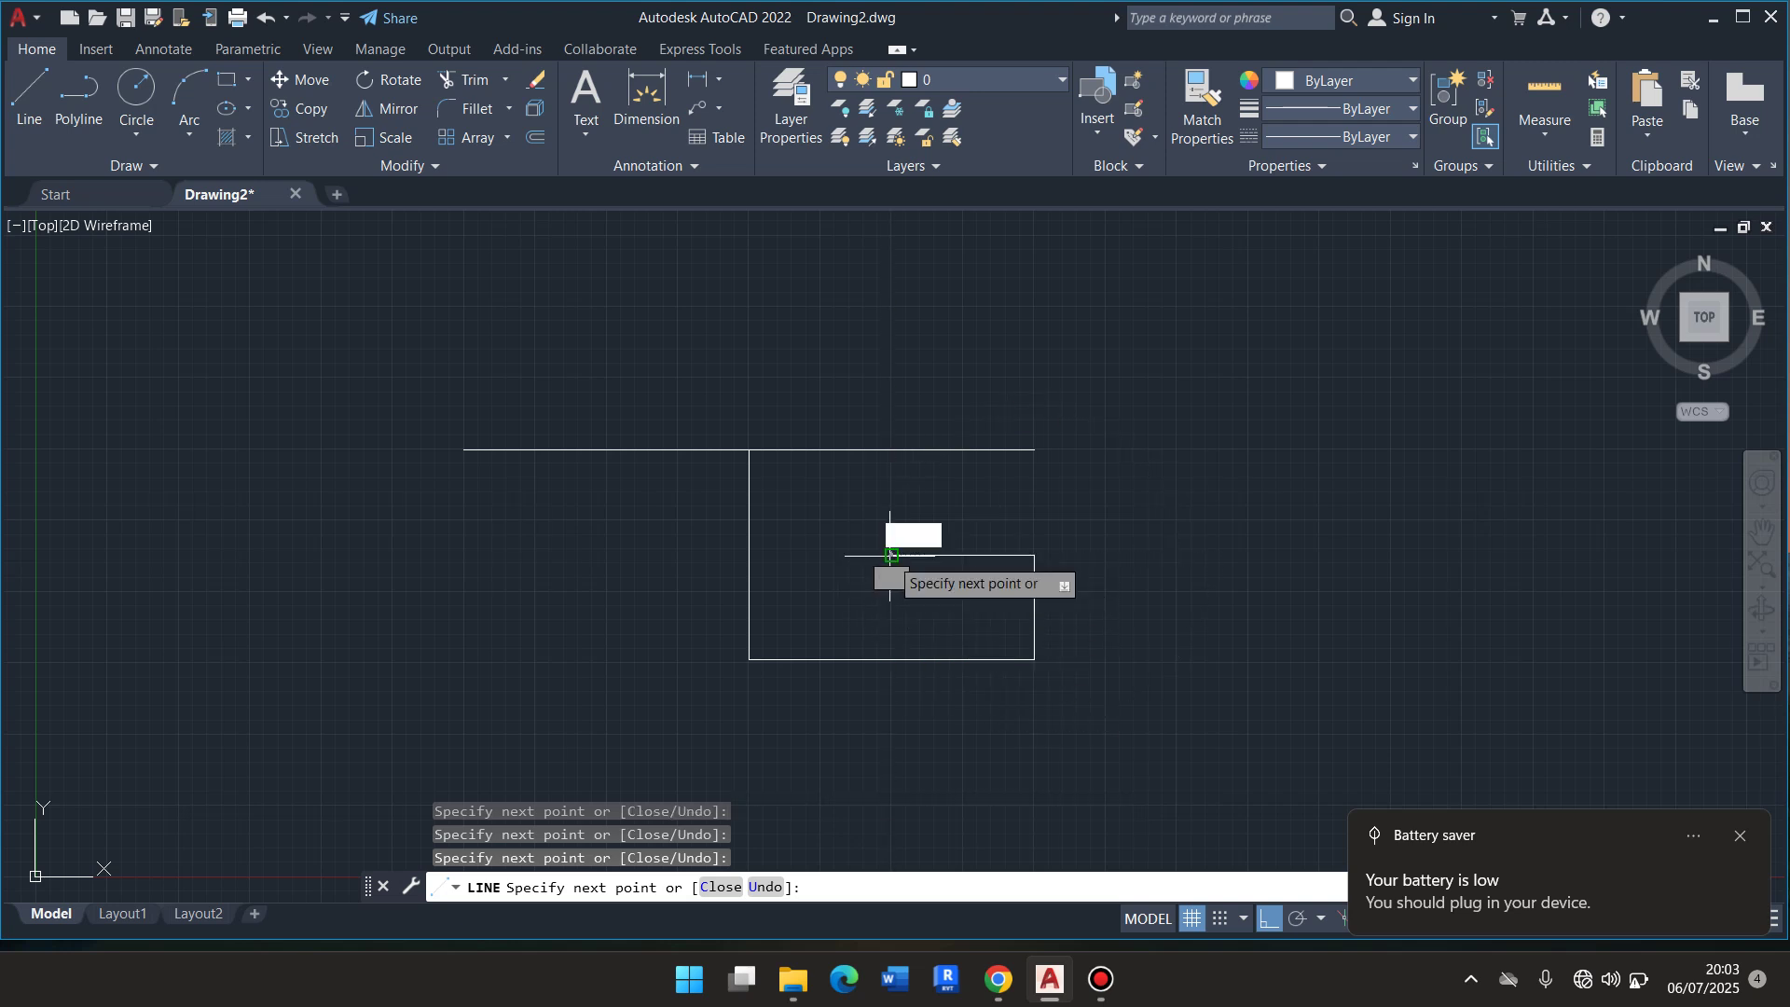
click(891, 659)
key(Return)
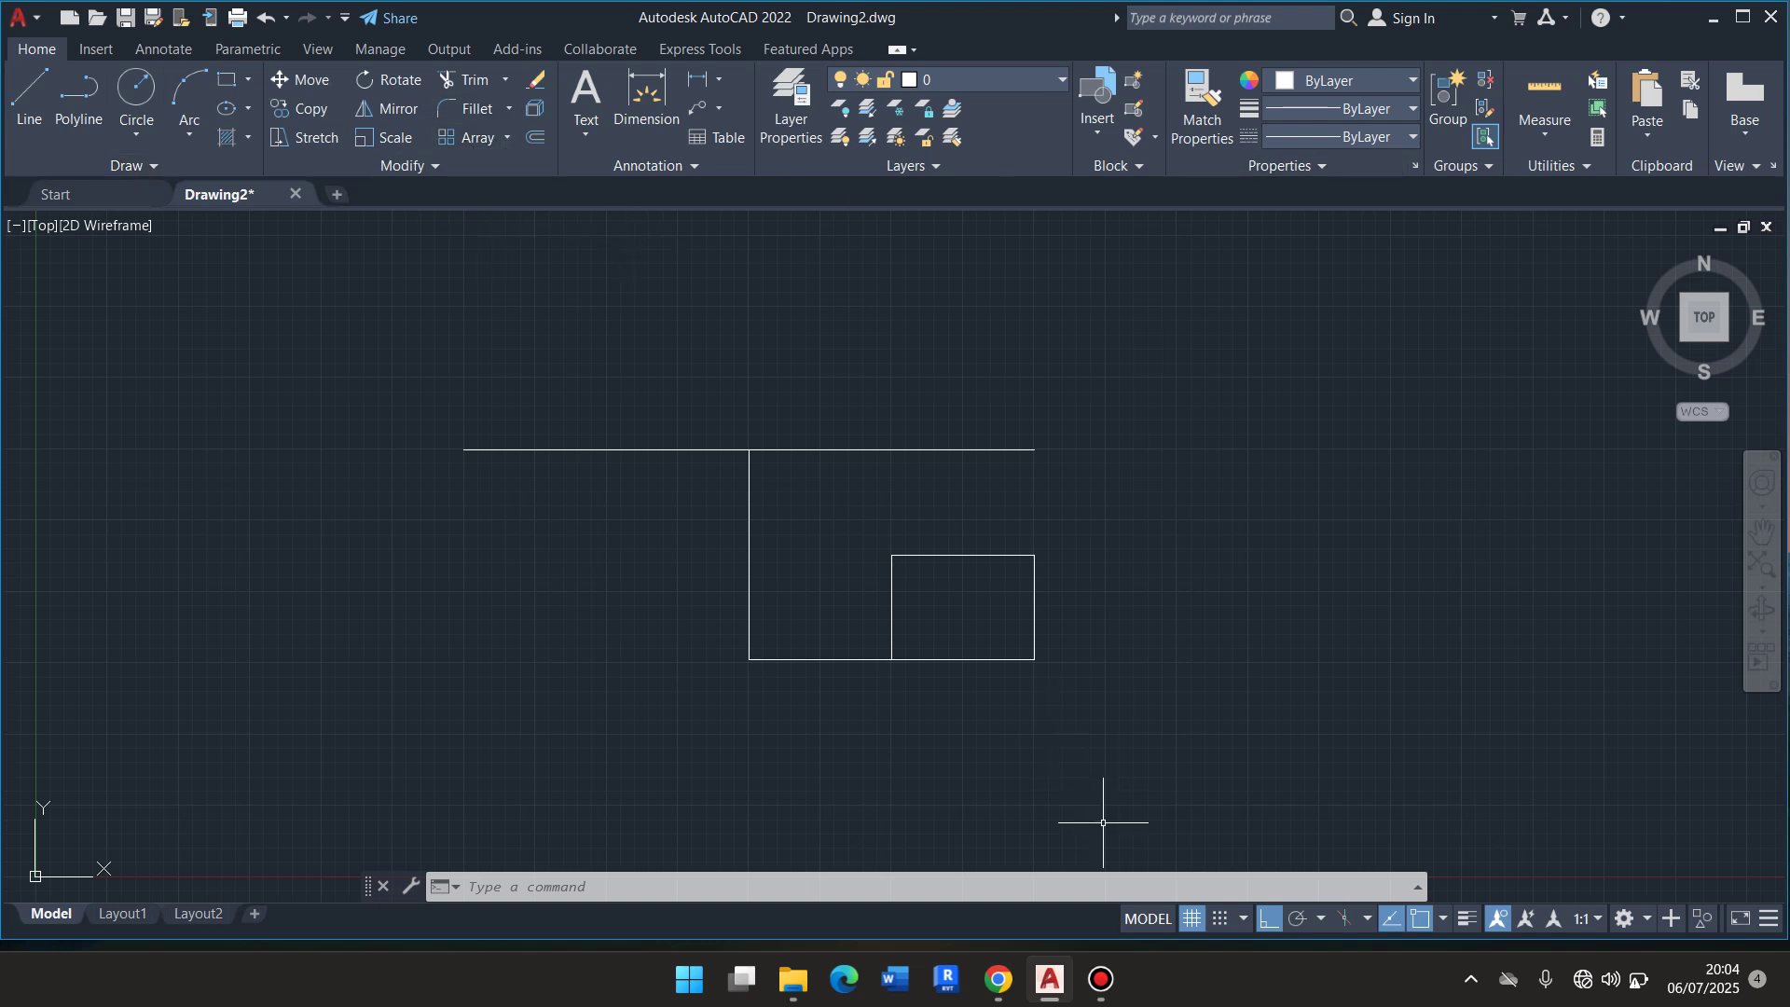
mouse_move(1112, 976)
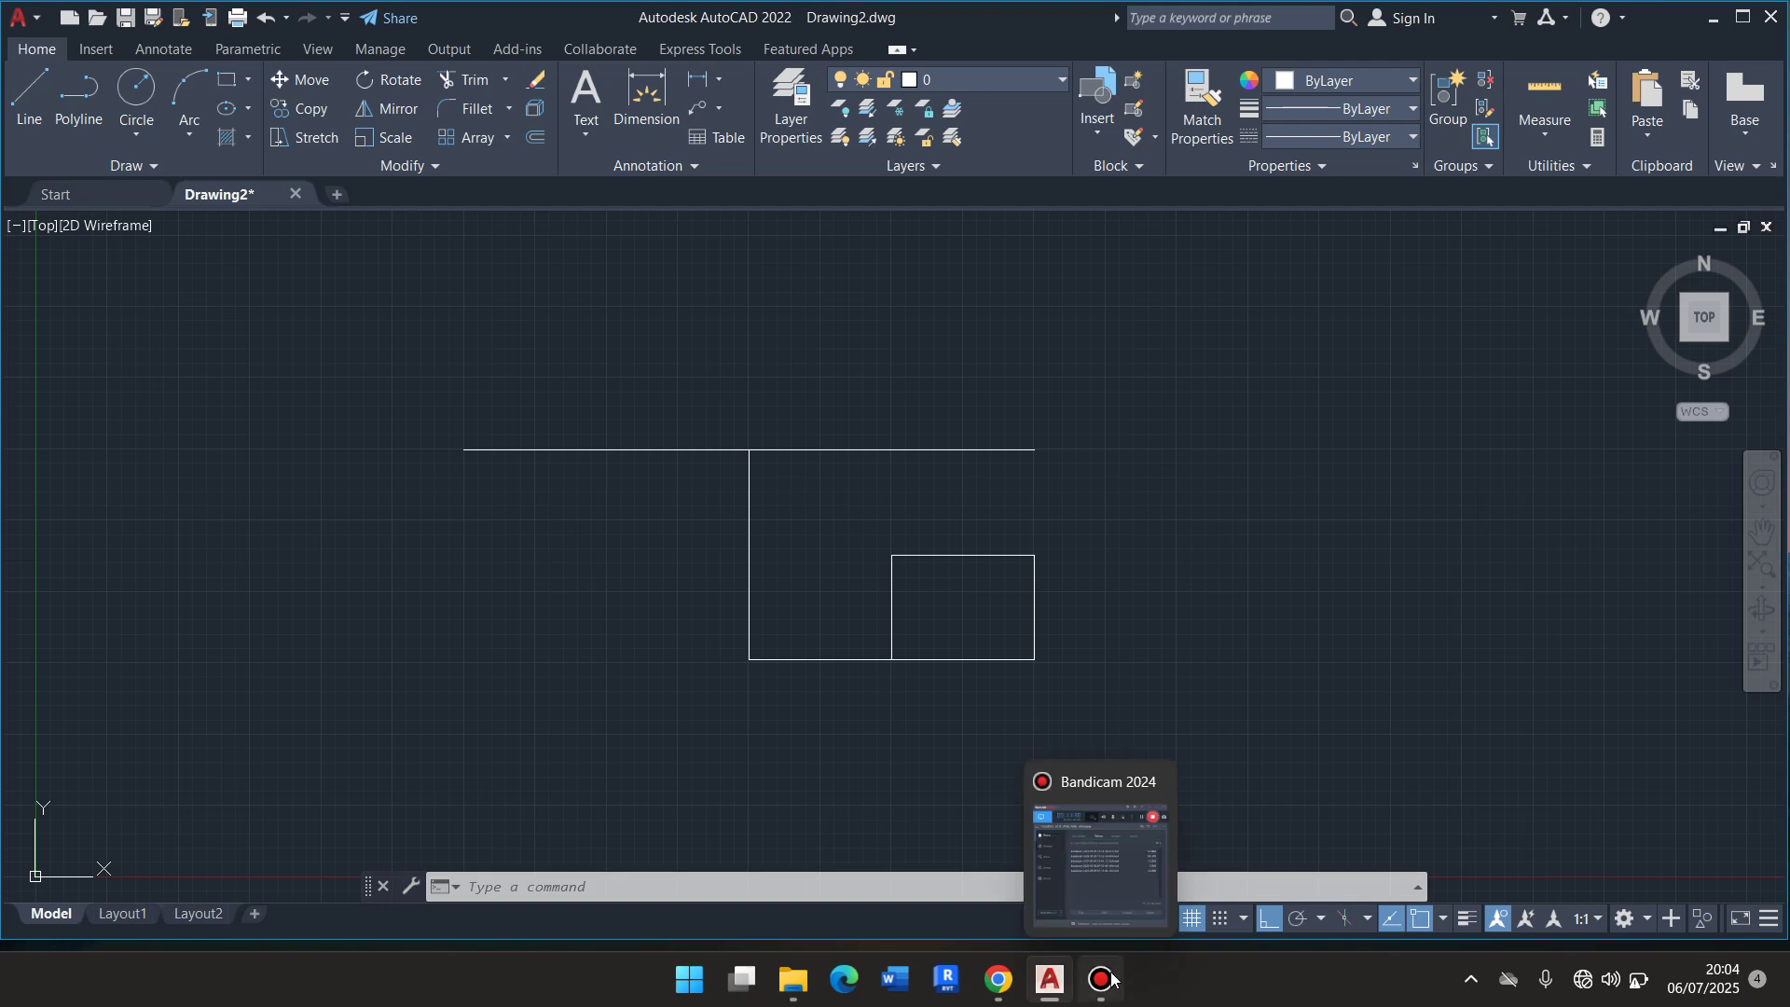